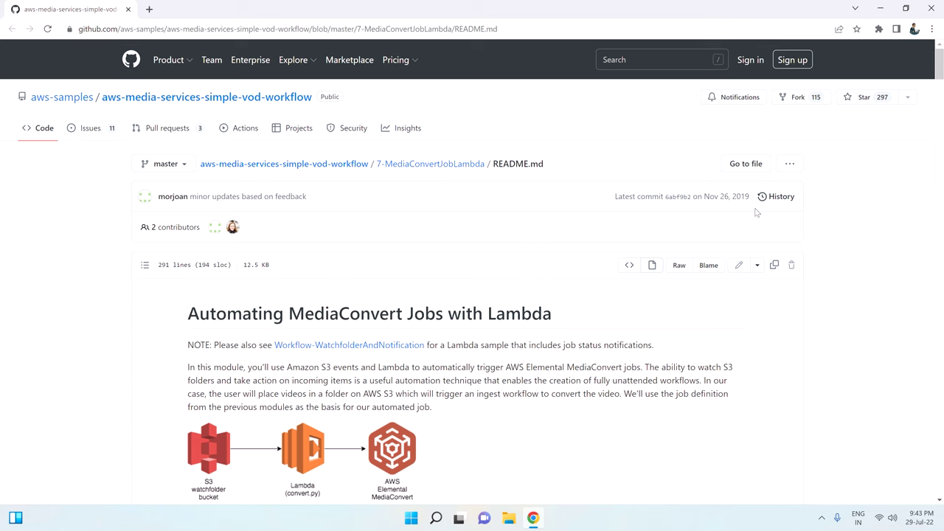
Read through the README on automating MediaConvert jobs with Lambda, down to the section on creating the function's IAM role.
scroll(756, 213, "down", 3)
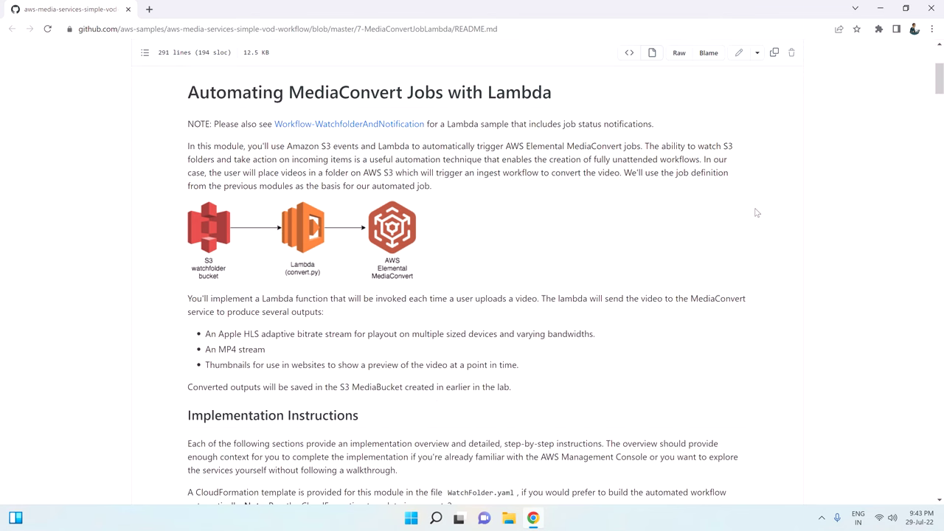
scroll(756, 213, "down", 7)
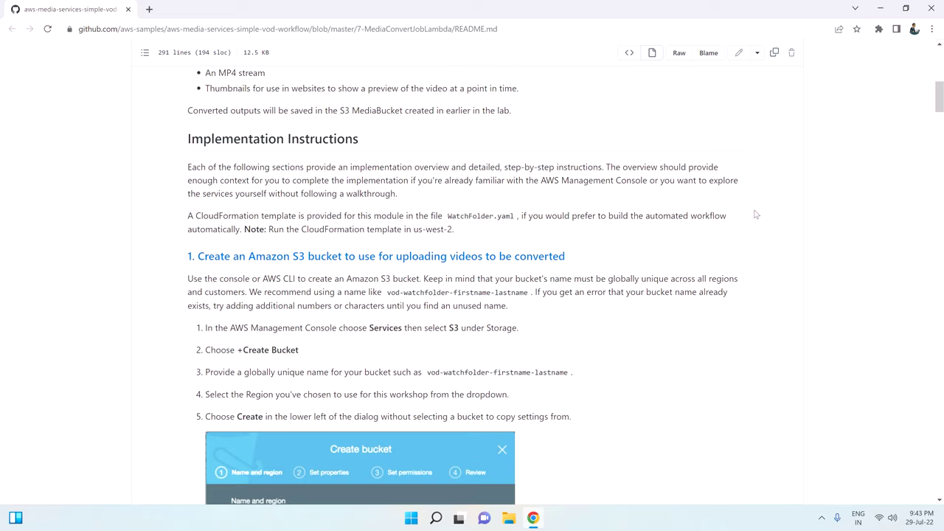
scroll(754, 218, "down", 7)
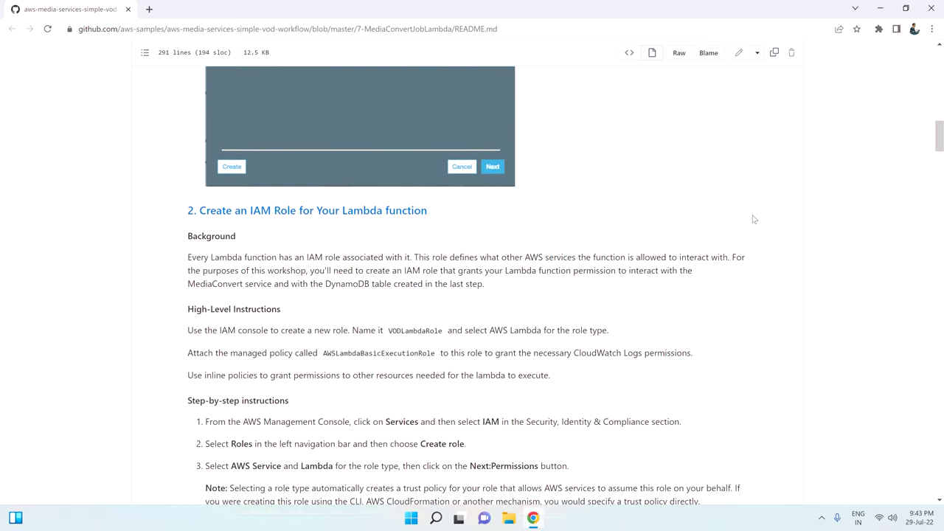
scroll(753, 218, "down", 1)
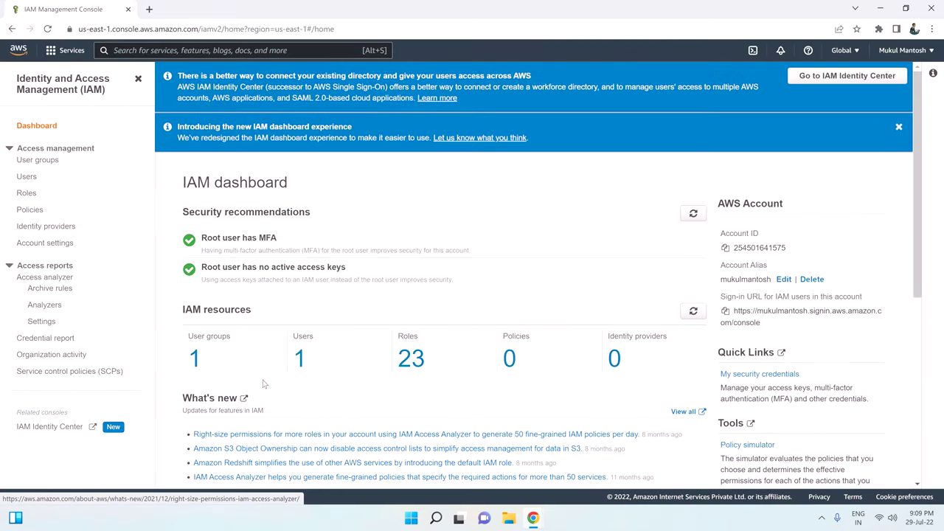
Inspect the permissions policies of MediaConvertCustomRole among the IAM roles, and return to the role list.
left_click(26, 194)
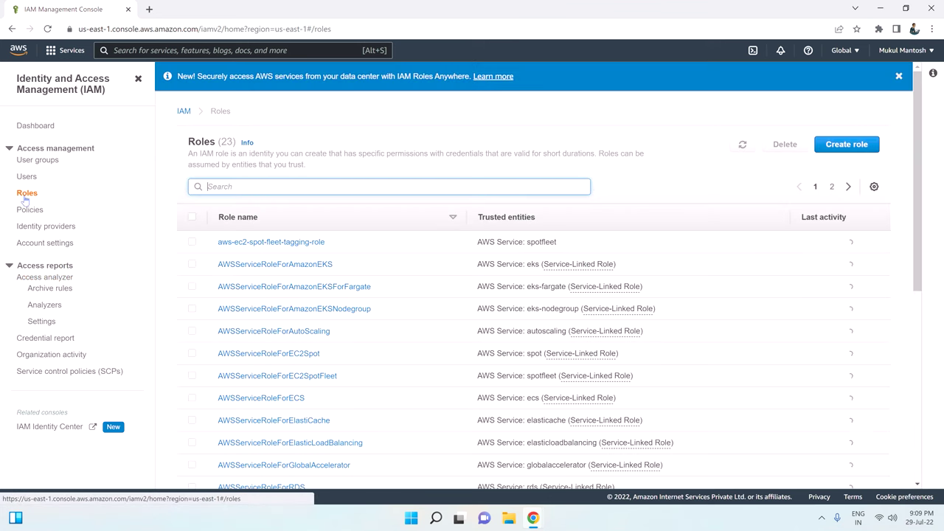
left_click(832, 187)
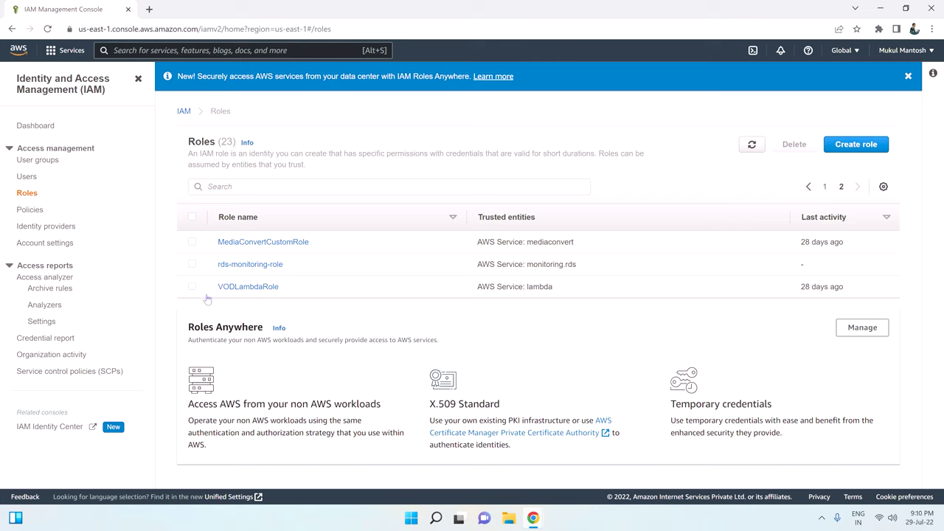
left_click(243, 243)
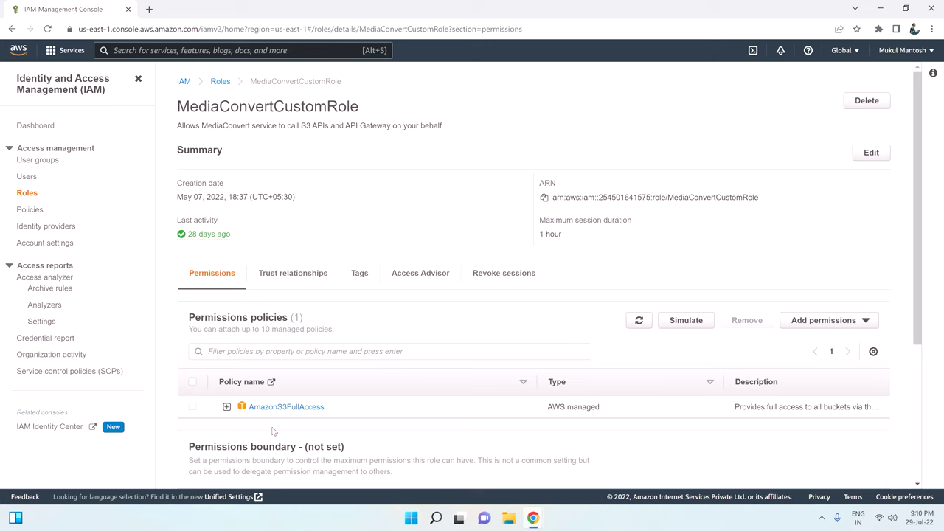
key("alt+Left")
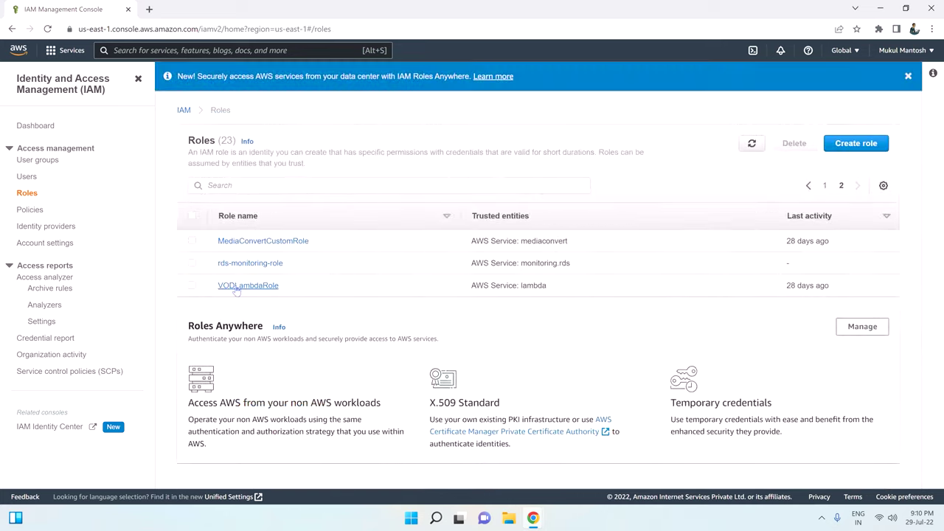
Open VODLambdaRole and examine its attached permissions, expanding the inline VODLambdaPolicy.
left_click(237, 286)
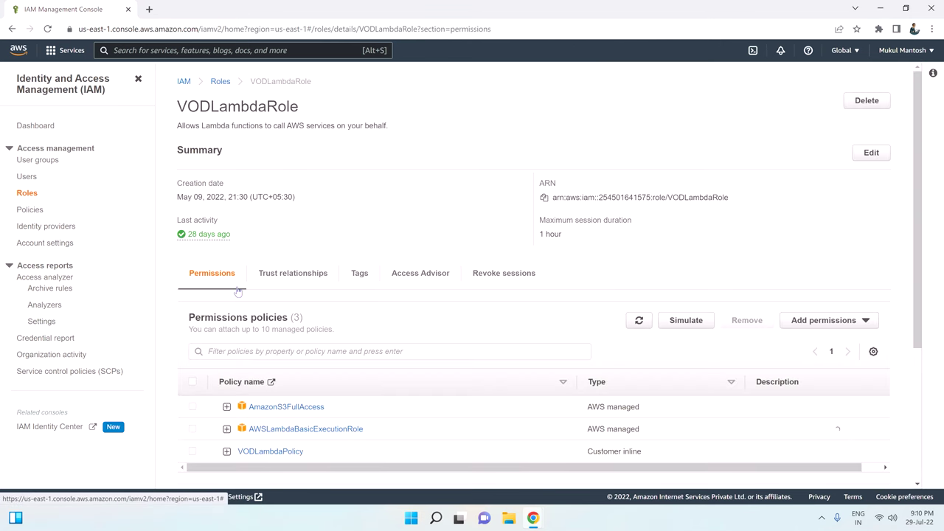
scroll(382, 364, "down", 1)
scroll(382, 363, "down", 1)
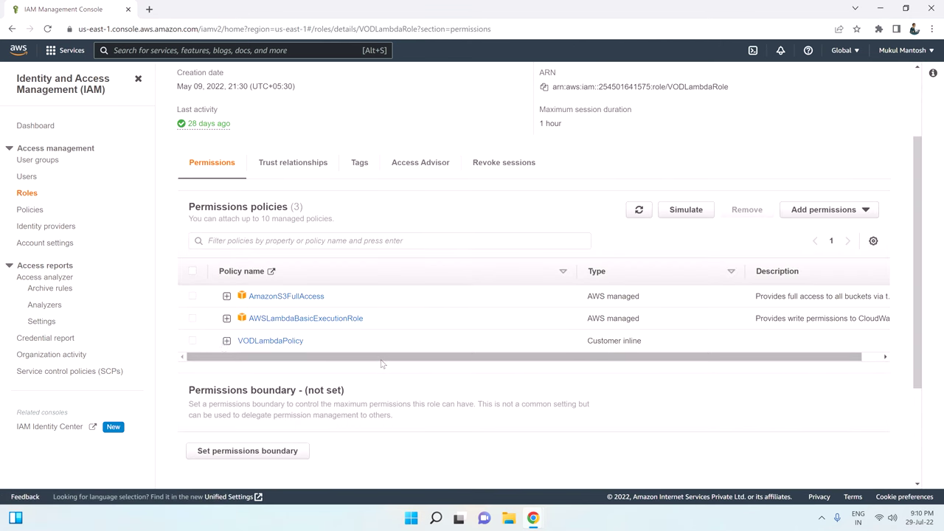
left_click(227, 340)
scroll(267, 259, "down", 2)
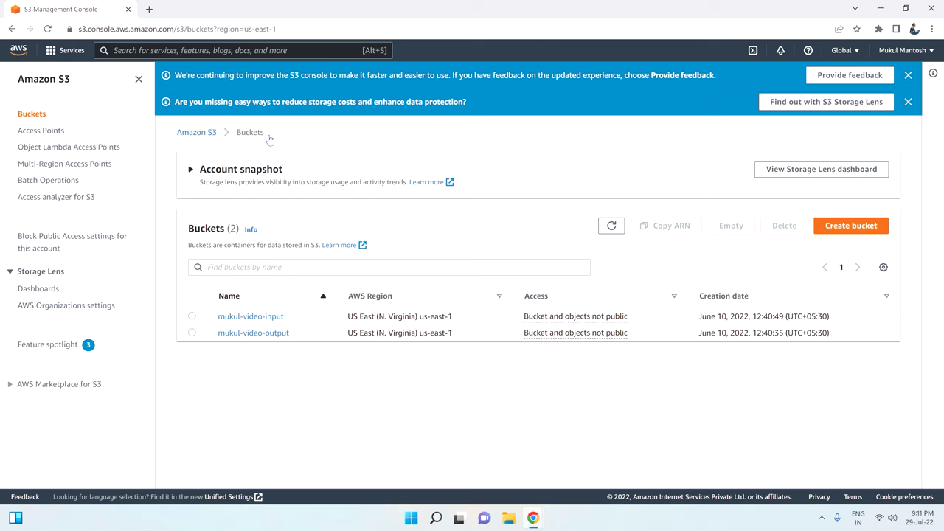
Search the AWS console for "lambda" and open the Lambda service.
key("alt+s")
type("lambda")
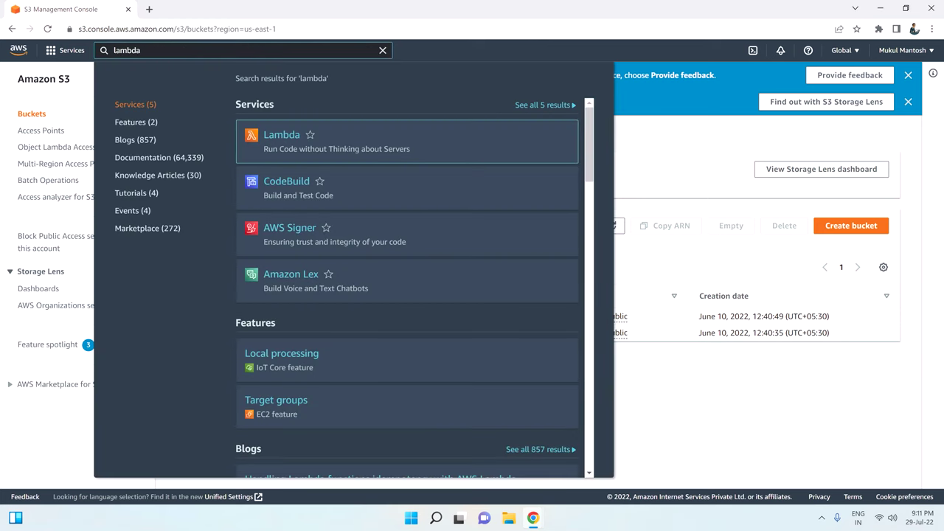
left_click(276, 140)
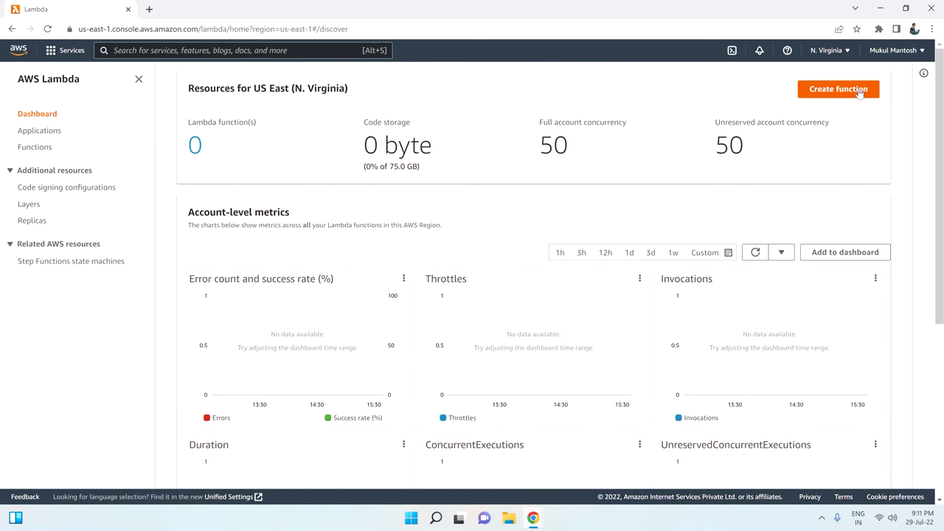
Start a new Lambda function named VODLambdaConvert with the Python 3.7 runtime.
left_click(859, 92)
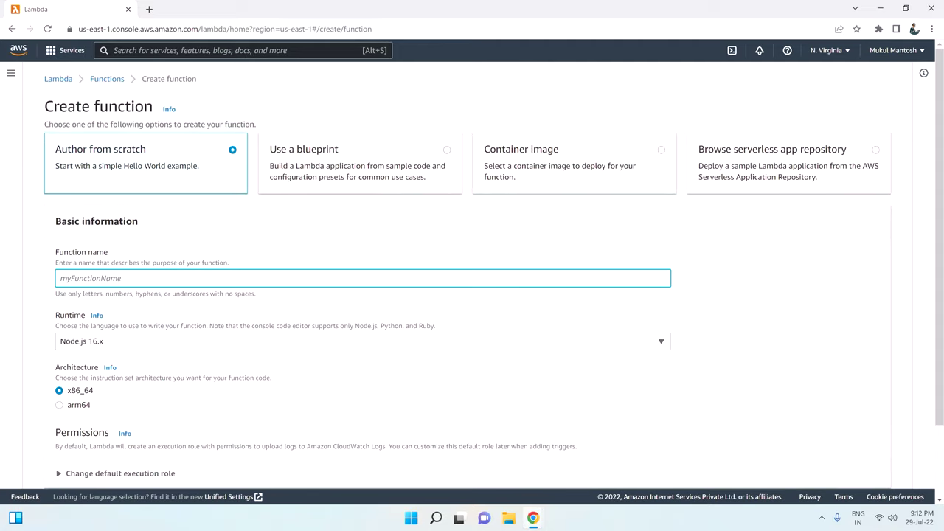
type("VODLambdaConvert")
left_click(106, 344)
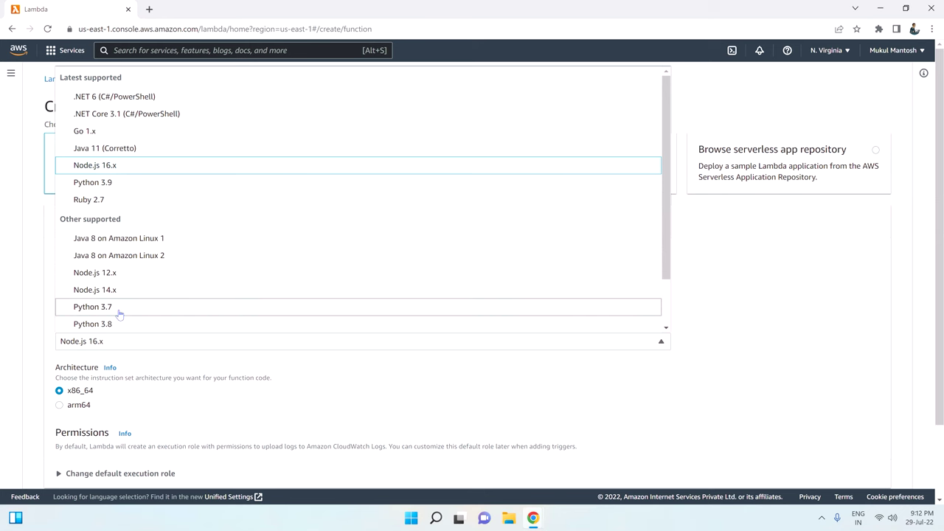
left_click(119, 312)
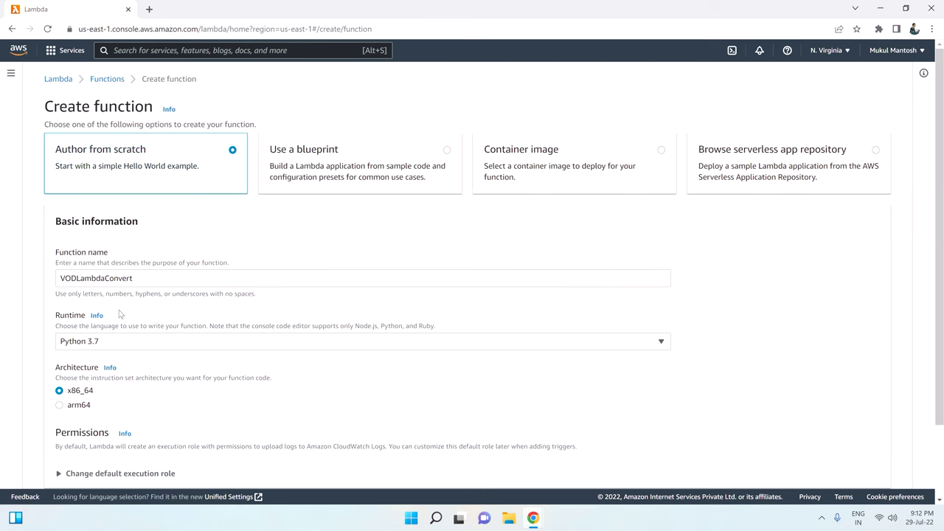
Assign the existing role VODLambdaRole as the execution role and create the function.
scroll(120, 314, "down", 1)
left_click(121, 386)
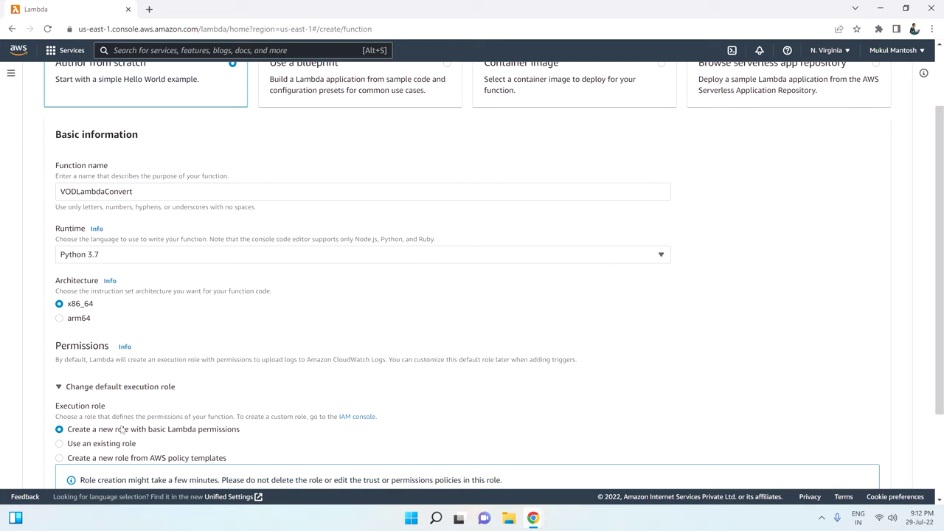
scroll(122, 429, "down", 1)
left_click(116, 388)
left_click(118, 443)
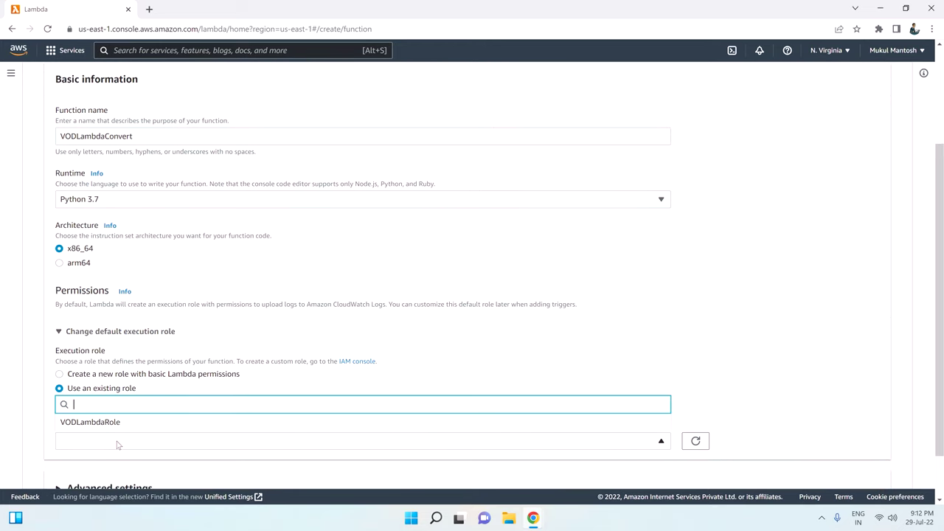
left_click(115, 423)
scroll(125, 416, "down", 1)
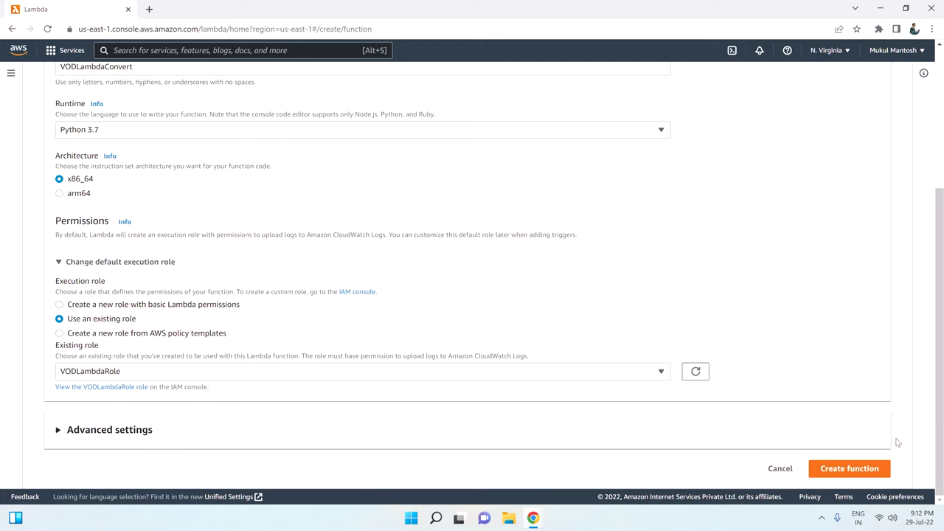
left_click(865, 469)
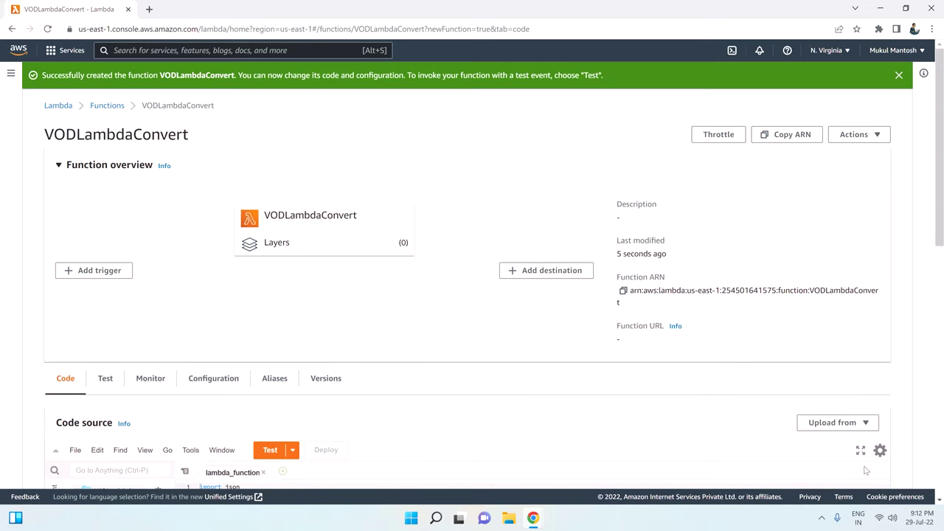
Upload lambda.zip as the code package of the VODLambdaConvert function and save it.
left_click(829, 423)
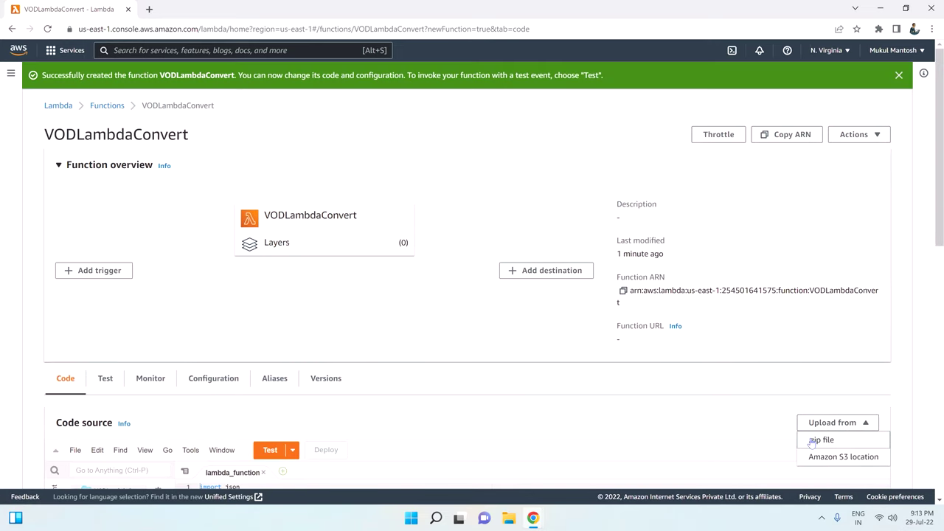
left_click(811, 441)
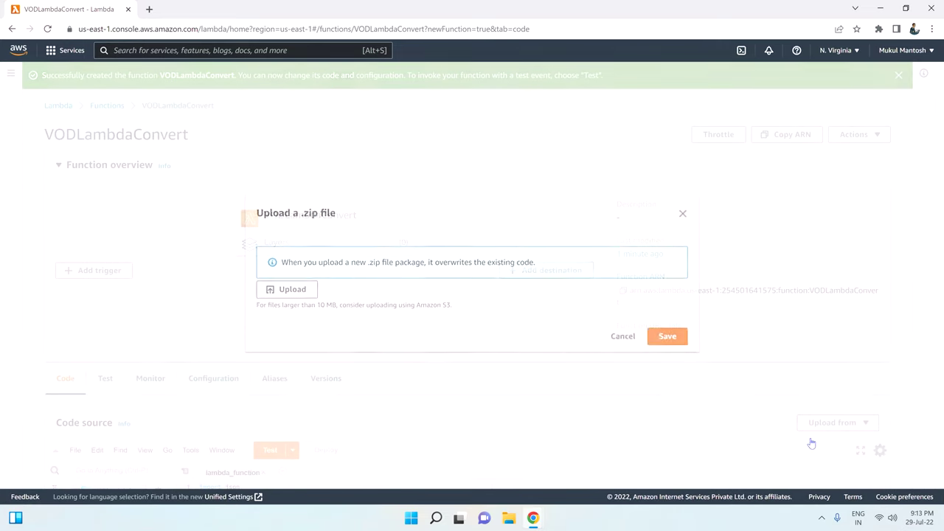
left_click(286, 288)
double_click(127, 133)
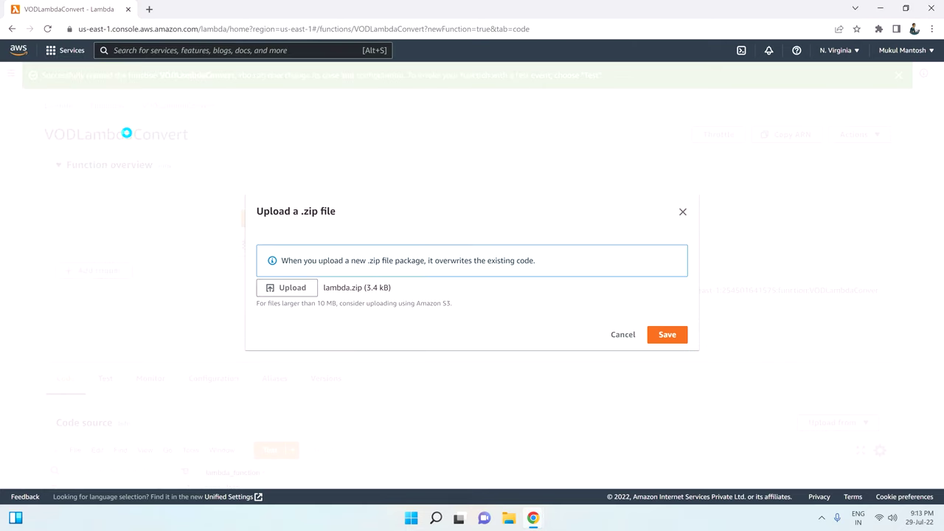
left_click(668, 341)
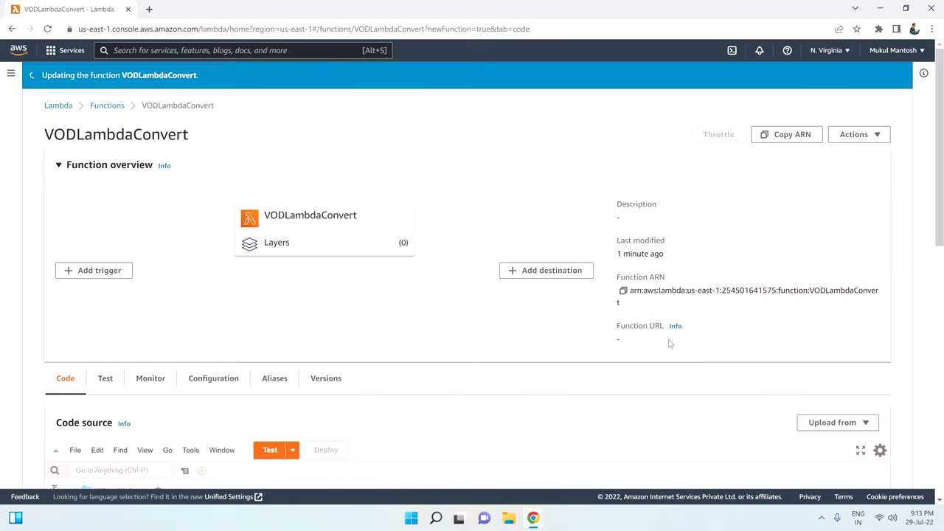
Open convert.py in the function's code source and read through the handler code to its end.
scroll(669, 343, "down", 3)
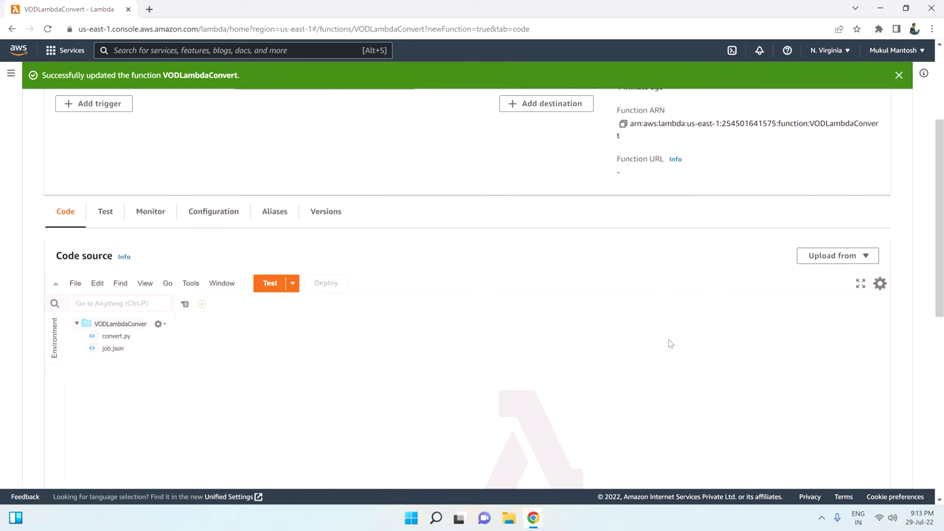
scroll(669, 343, "down", 2)
double_click(107, 171)
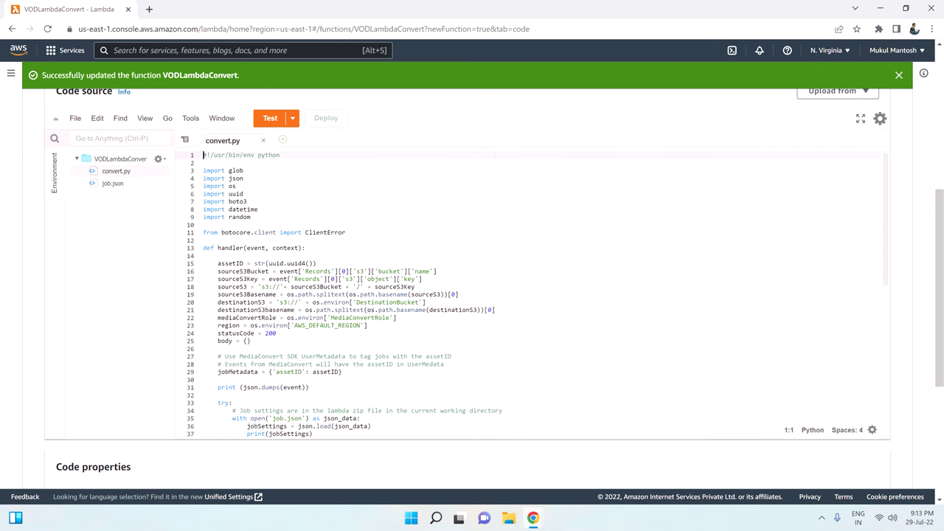
scroll(531, 295, "down", 3)
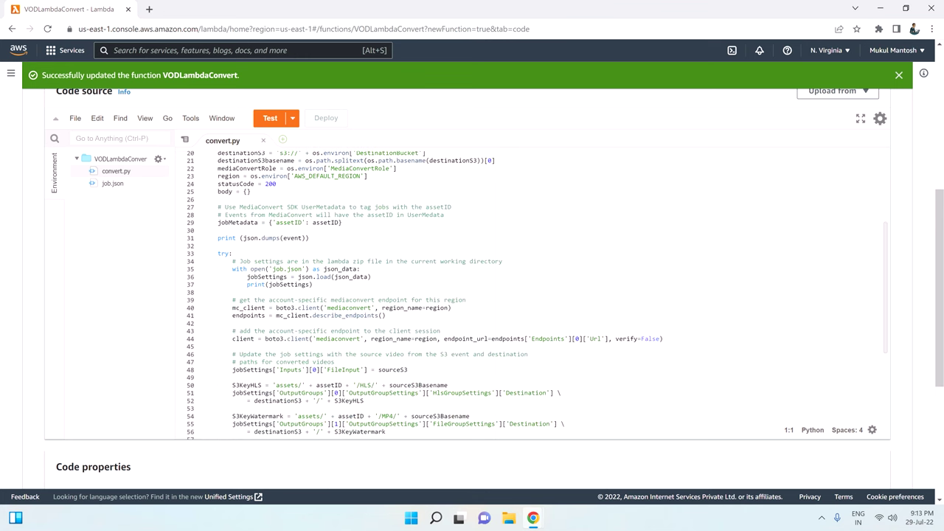
scroll(531, 295, "down", 3)
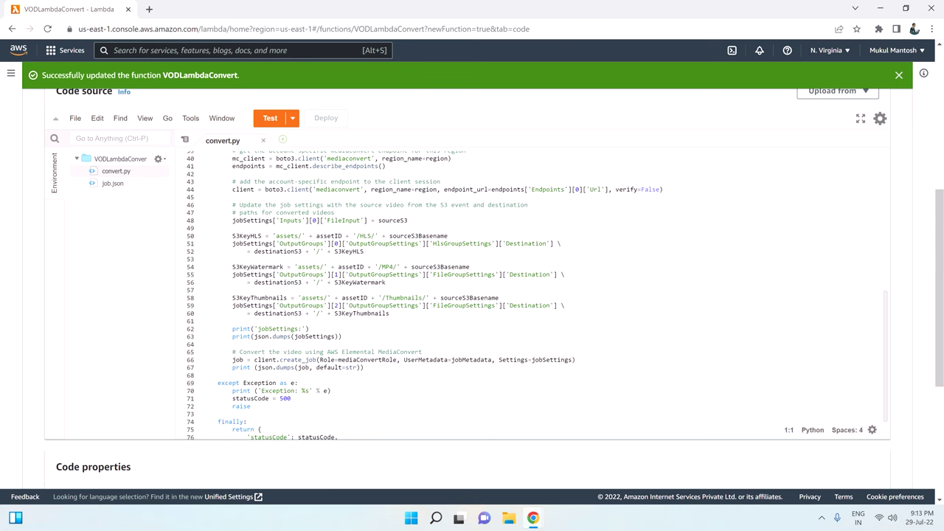
scroll(531, 295, "down", 3)
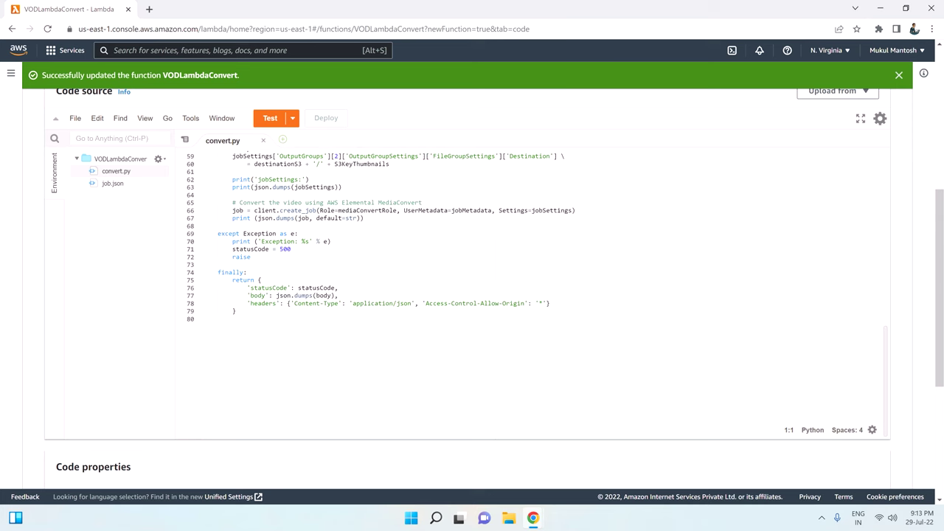
Open job.json and look through its output group, video and audio settings.
double_click(118, 184)
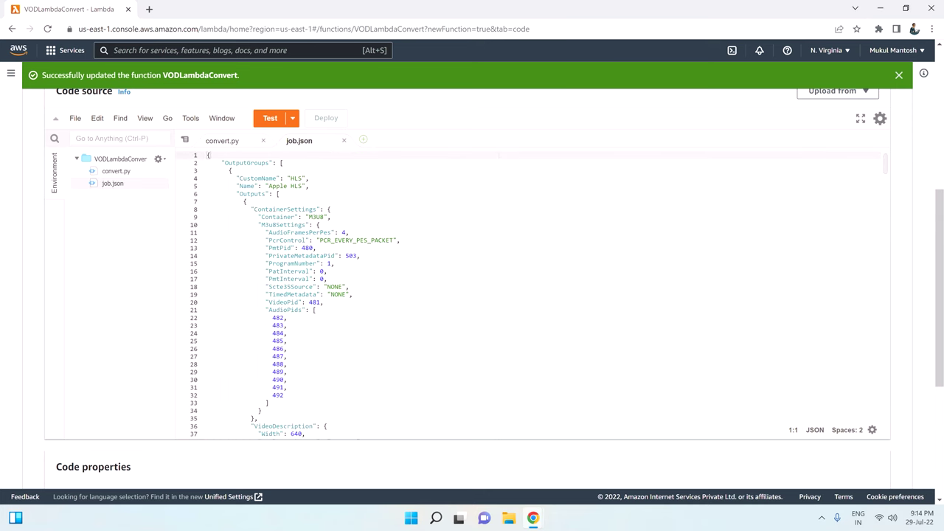
scroll(531, 295, "down", 3)
scroll(531, 295, "down", 20)
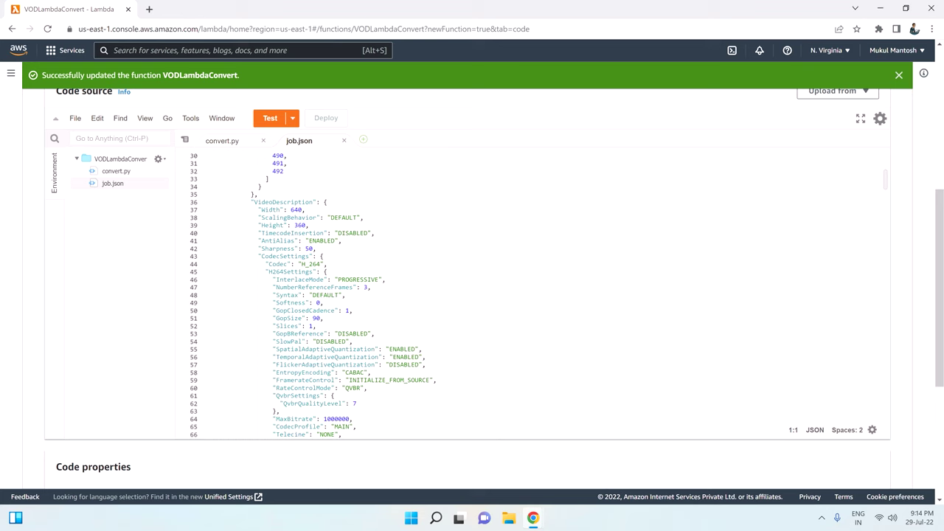
scroll(531, 295, "down", 20)
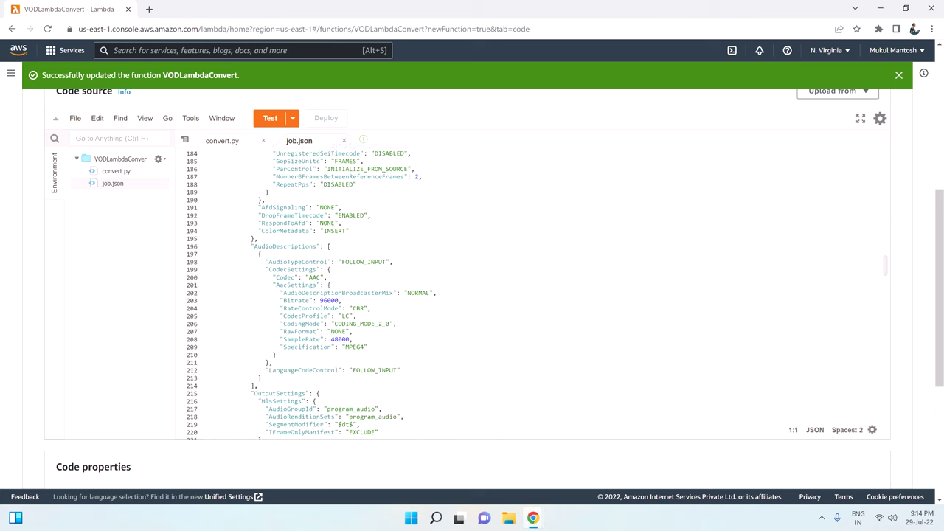
scroll(531, 295, "down", 10)
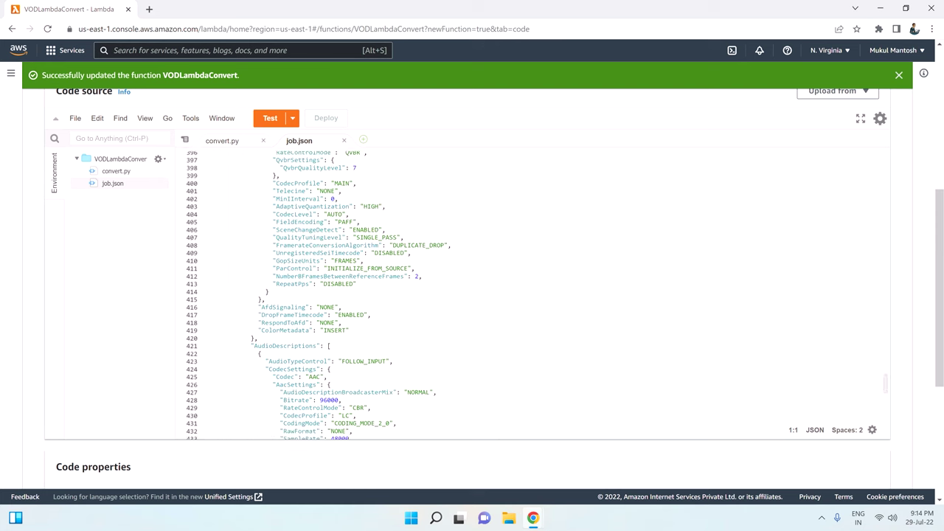
Return to convert.py and review the environment variables and S3 source settings at the start of the handler.
left_click(230, 140)
scroll(531, 295, "up", 10)
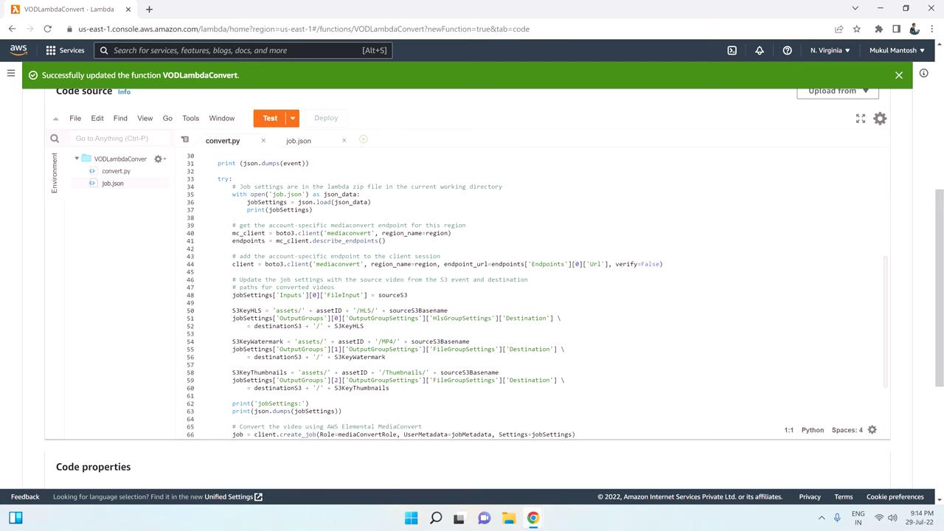
scroll(531, 295, "up", 10)
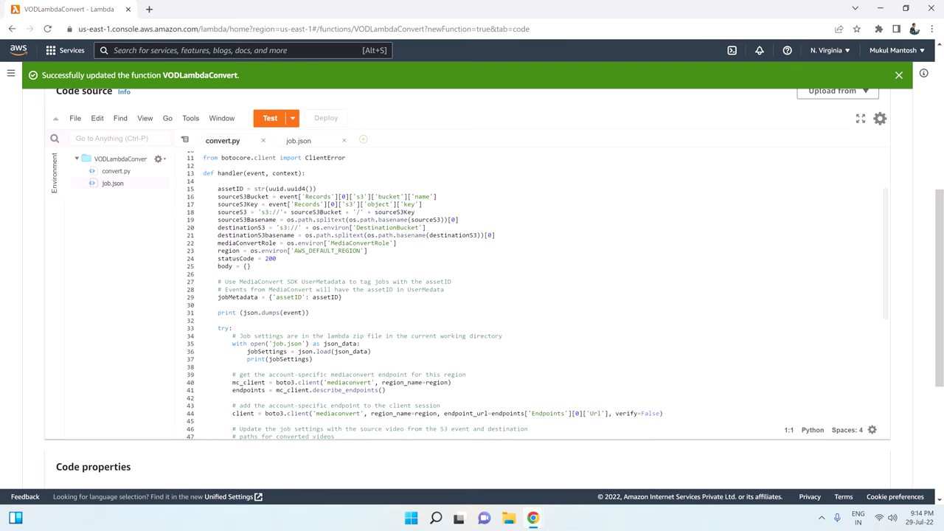
Close convert.py and job.json in the code editor and check the function's code properties and runtime settings.
left_click(263, 140)
left_click(262, 140)
scroll(248, 297, "down", 1)
scroll(249, 297, "down", 3)
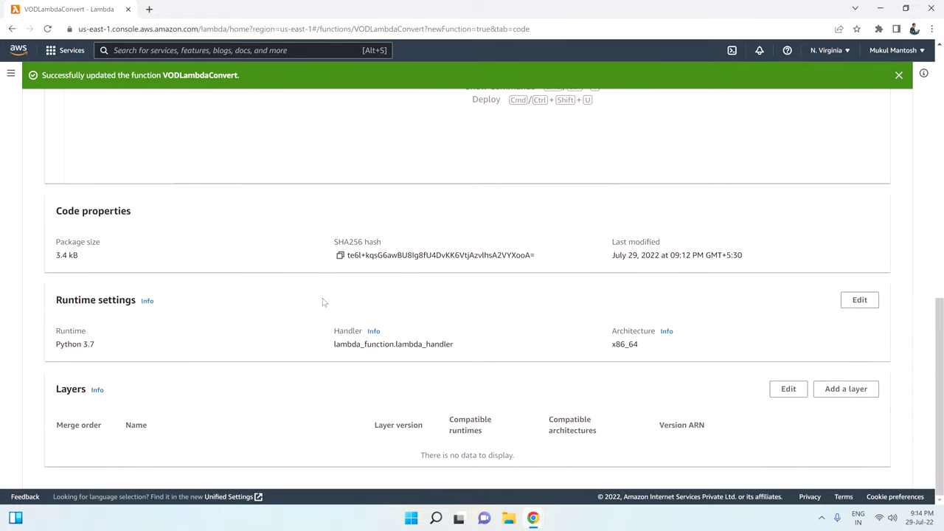
scroll(477, 337, "up", 6)
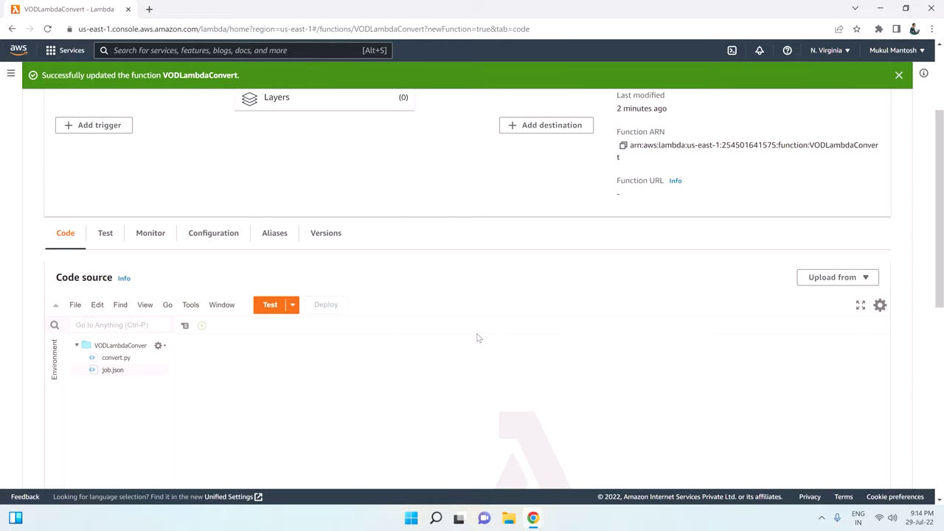
In the function's general configuration, set the memory to 512 MB and the timeout to 30 seconds, and save.
left_click(211, 235)
left_click(859, 278)
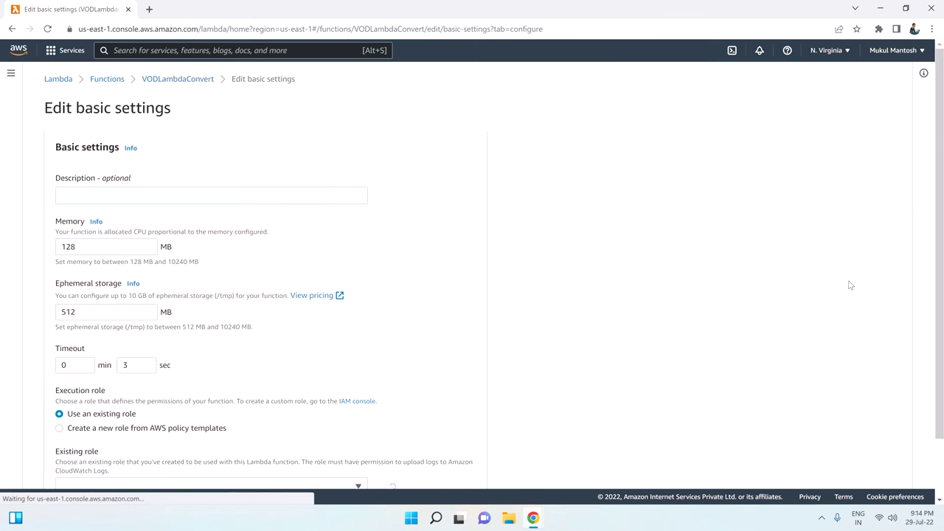
left_click(89, 248)
left_click_drag(89, 248, 37, 251)
type("512")
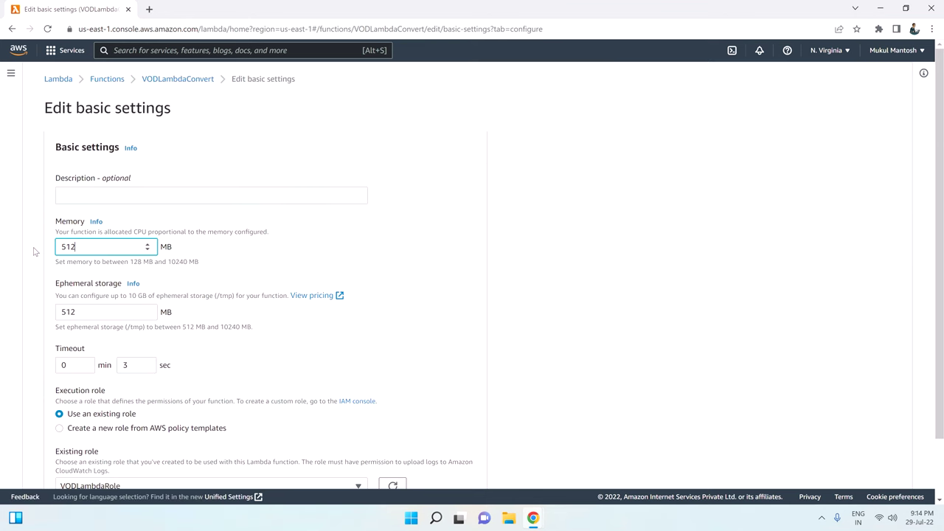
left_click(133, 365)
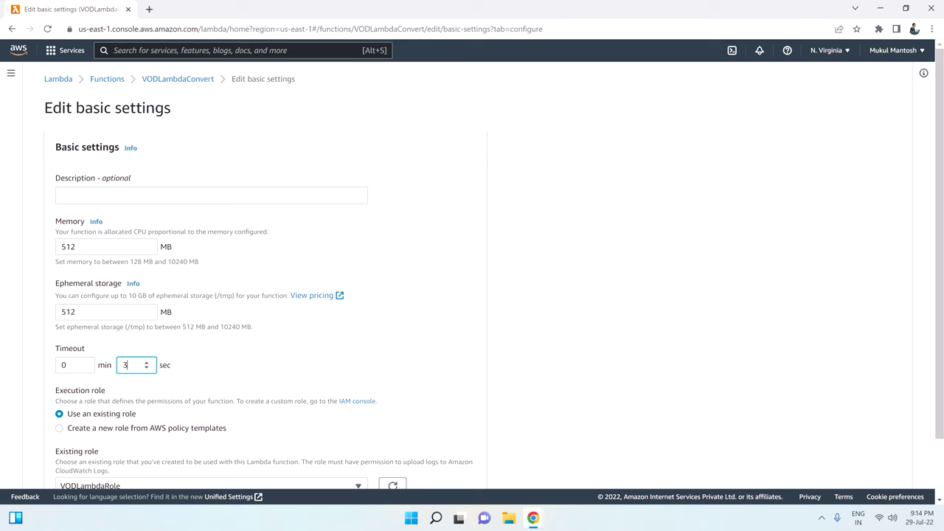
type("0")
scroll(159, 351, "down", 2)
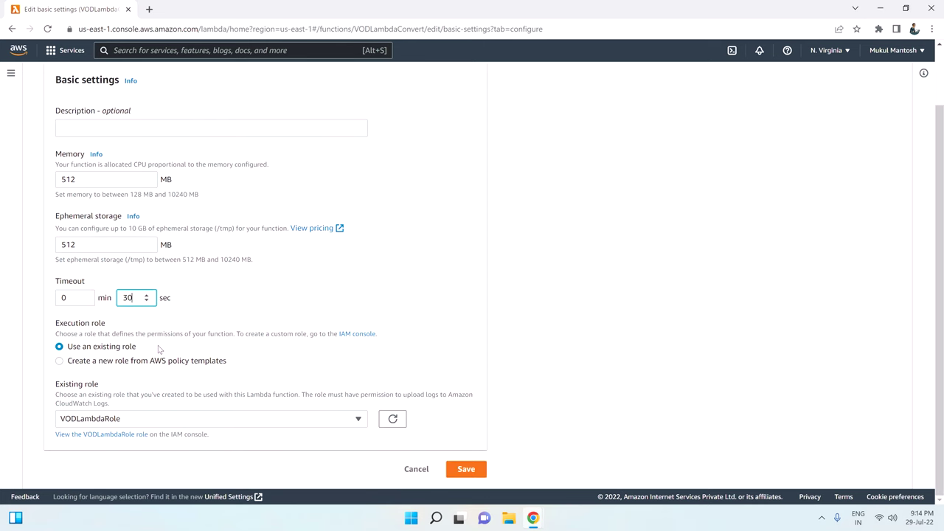
left_click(476, 475)
Open the function's environment variables for editing and add an empty first variable.
scroll(266, 367, "down", 2)
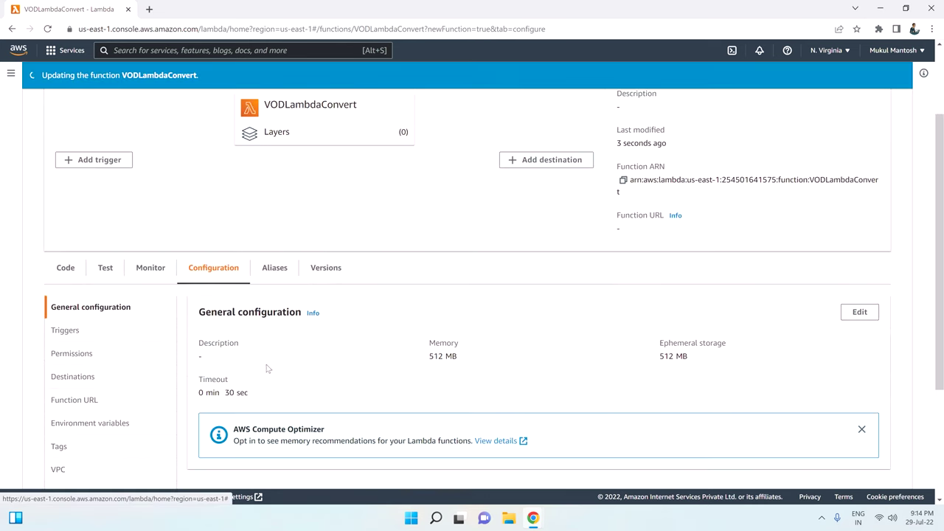
scroll(126, 339, "down", 2)
left_click(124, 313)
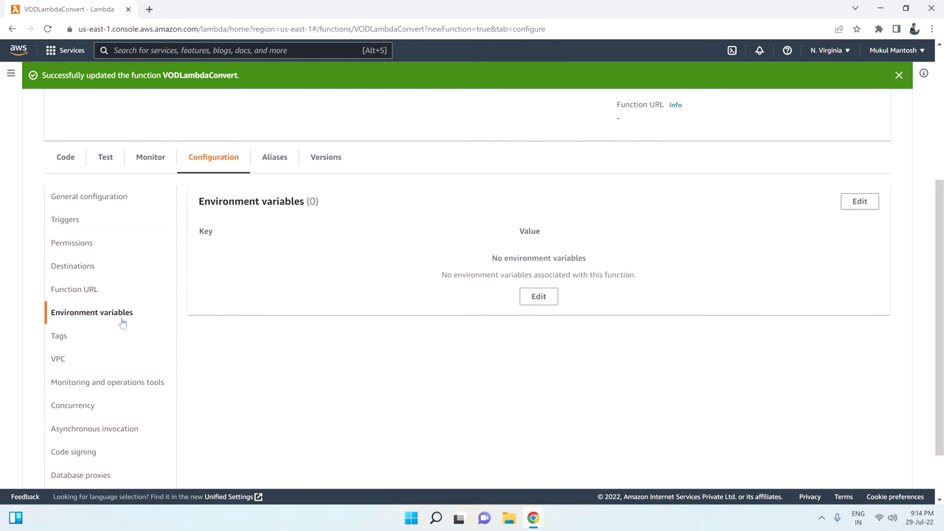
left_click(539, 296)
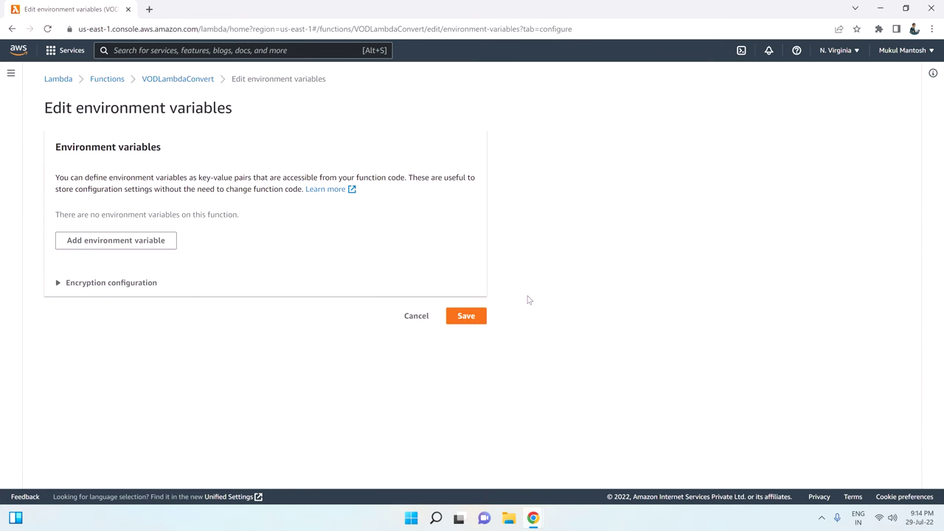
left_click(105, 241)
Open the S3 and IAM consoles in new browser tabs while keeping the environment variables page in view.
left_click(72, 50)
right_click(253, 175)
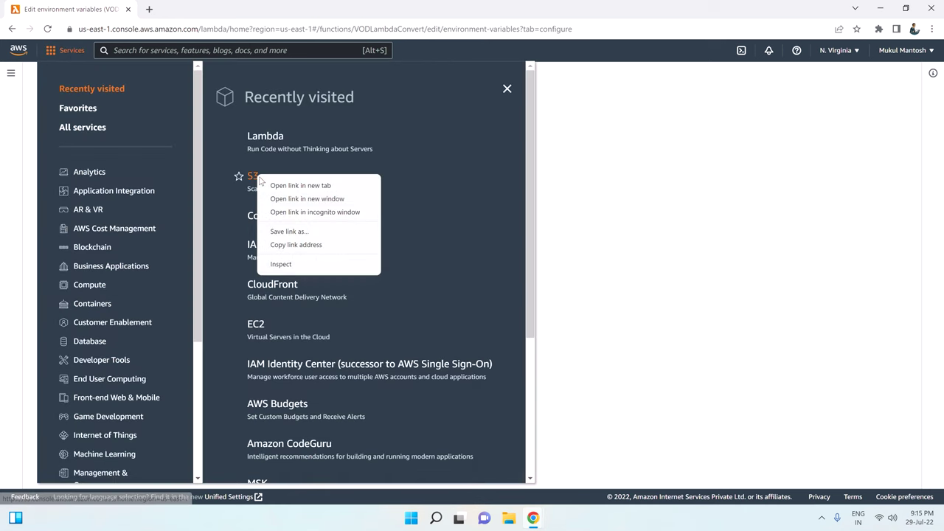
left_click(289, 185)
right_click(266, 249)
left_click(272, 257)
left_click(50, 53)
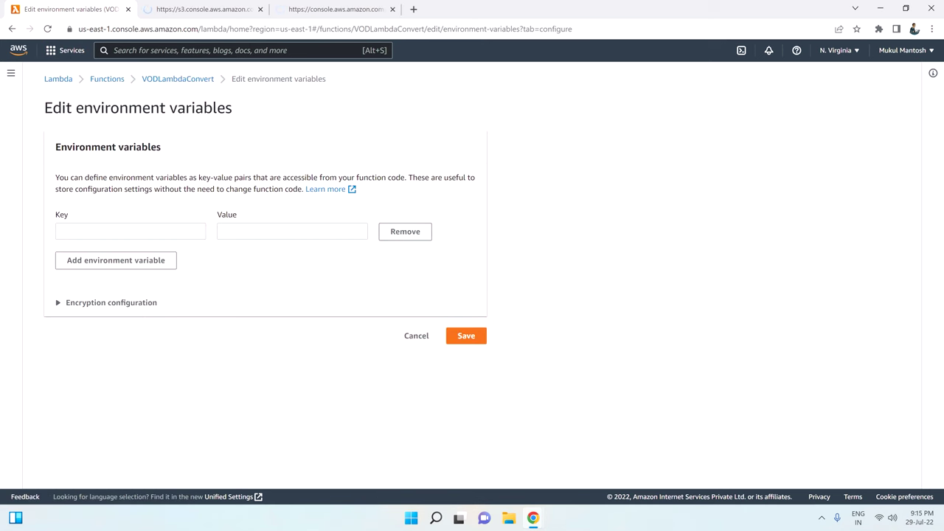
Define the environment variable DestinationBucket with the name of the video output bucket from S3 as its value.
left_click(62, 231)
type("DestinationBucket")
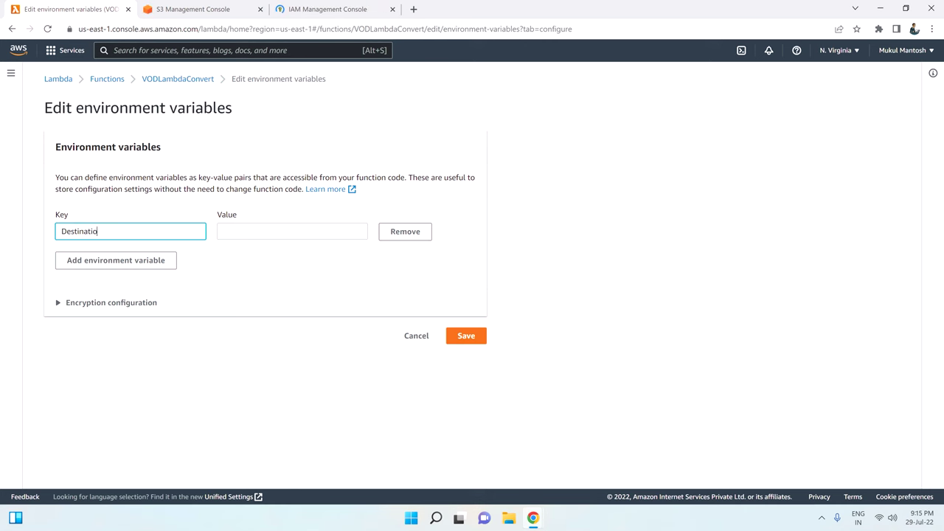
key("Tab")
left_click(193, 9)
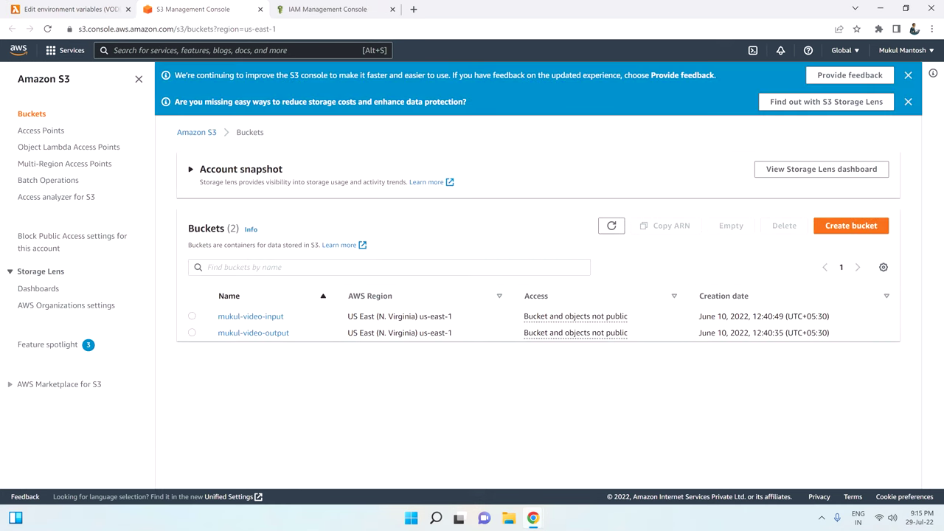
left_click(50, 8)
type("mukul-viod")
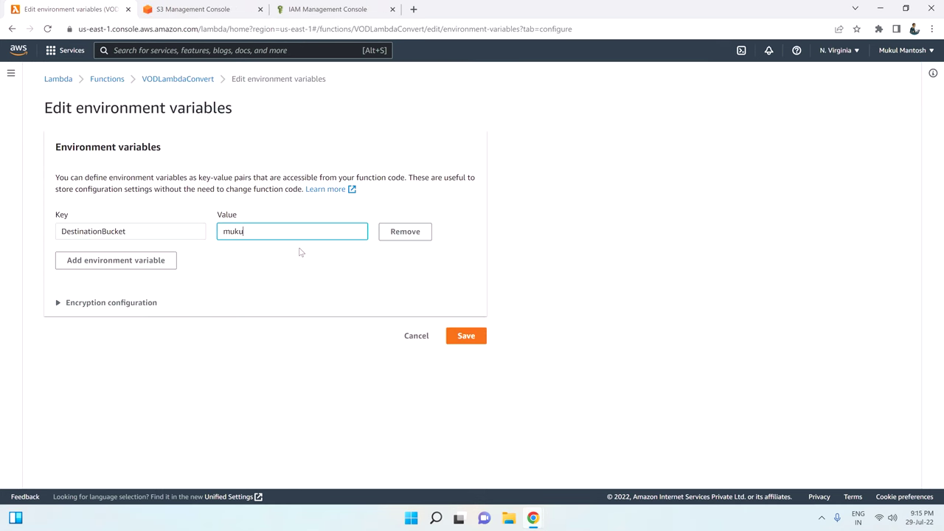
key("BackSpace")
key("BackSpace")
type("deo-output")
Add the environment variable MediaConvertRole with the ARN copied from the MediaConvertCustomRole role in IAM as its value.
left_click(168, 263)
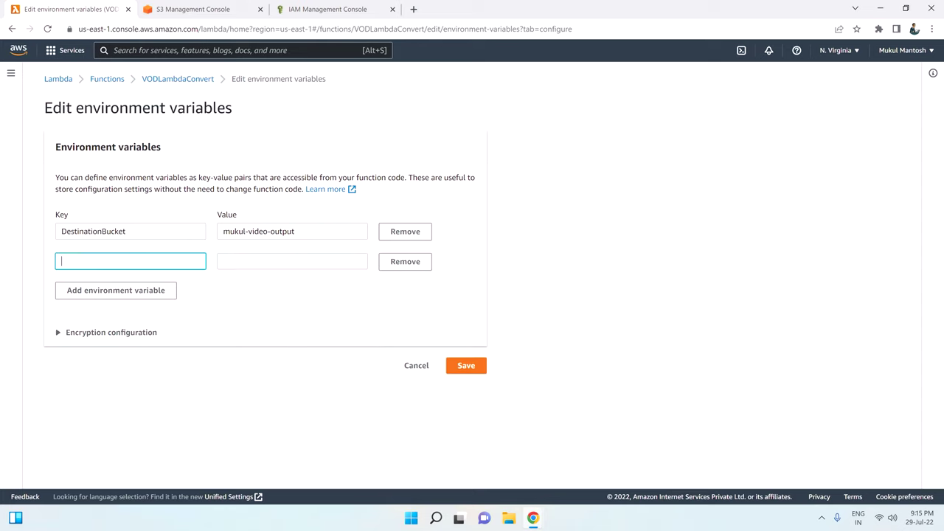
type("MediaConvertRole")
key("Tab")
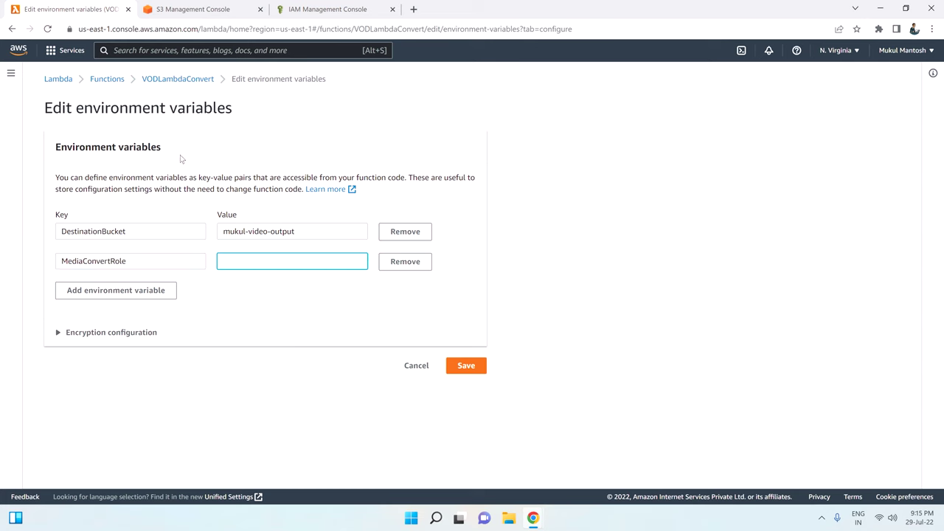
left_click(328, 9)
left_click(26, 193)
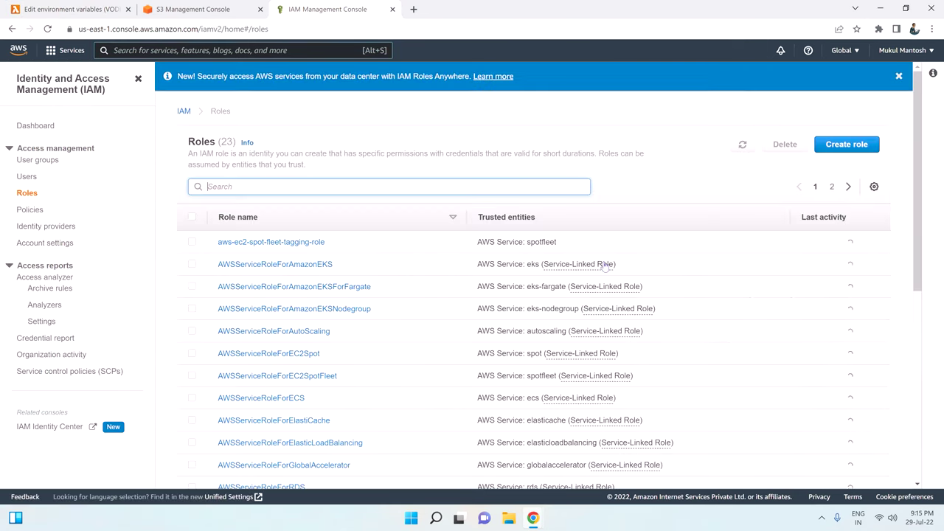
left_click(831, 187)
left_click(233, 243)
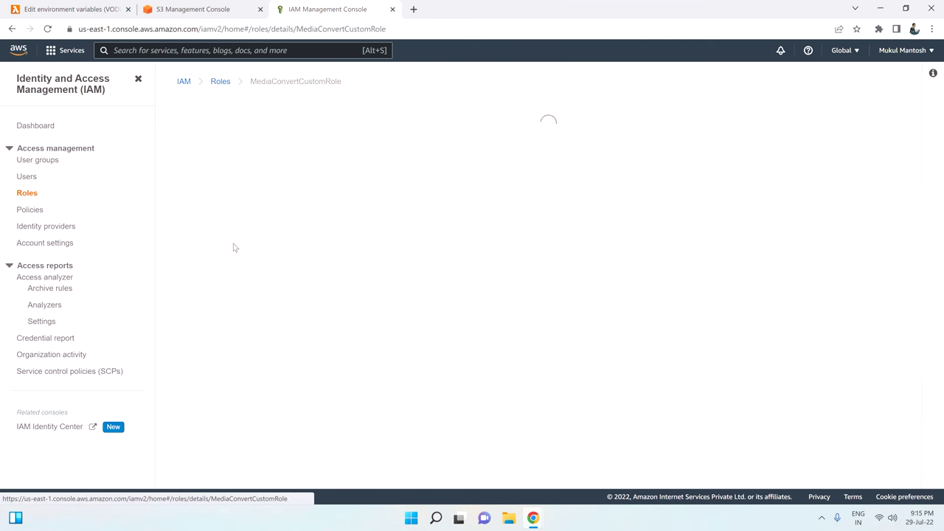
left_click(544, 198)
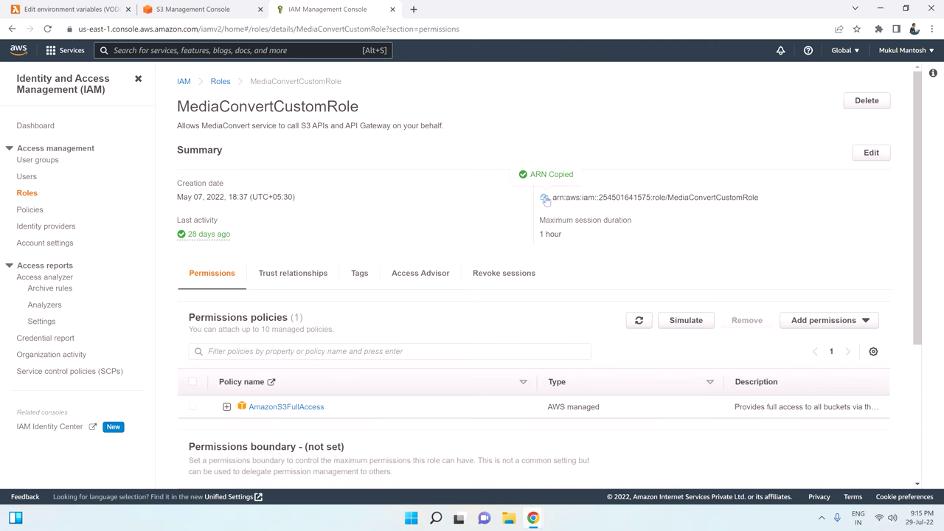
left_click(194, 9)
left_click(70, 9)
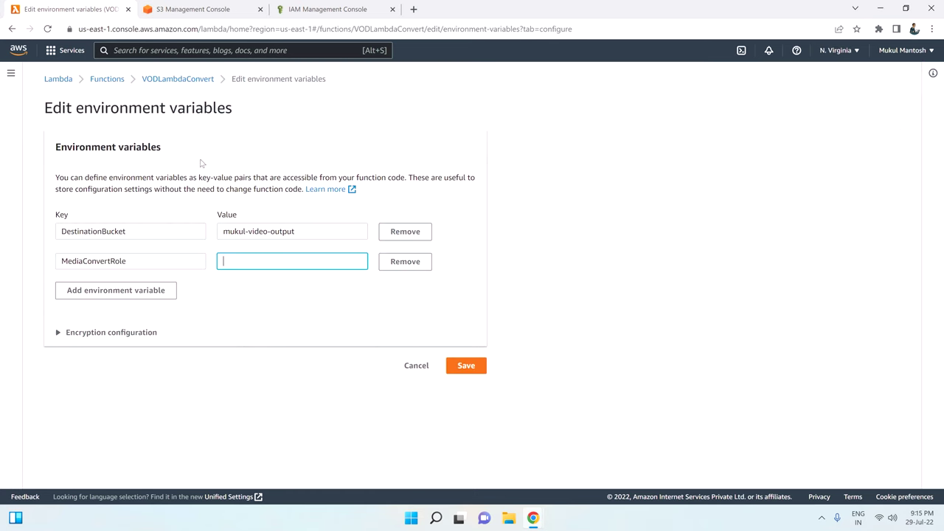
key("ctrl+v")
Add the environment variable Application with the value VOD and save the environment variables.
left_click(109, 291)
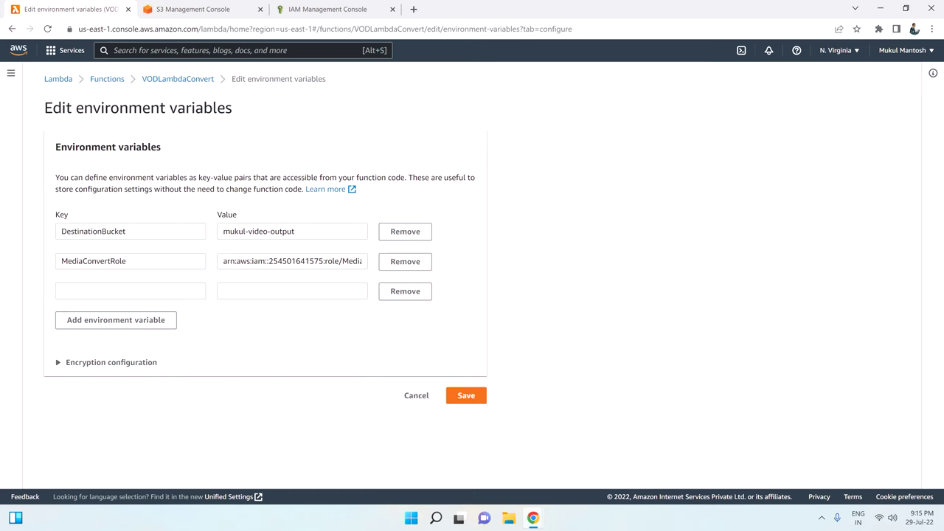
type("Application")
key("Tab")
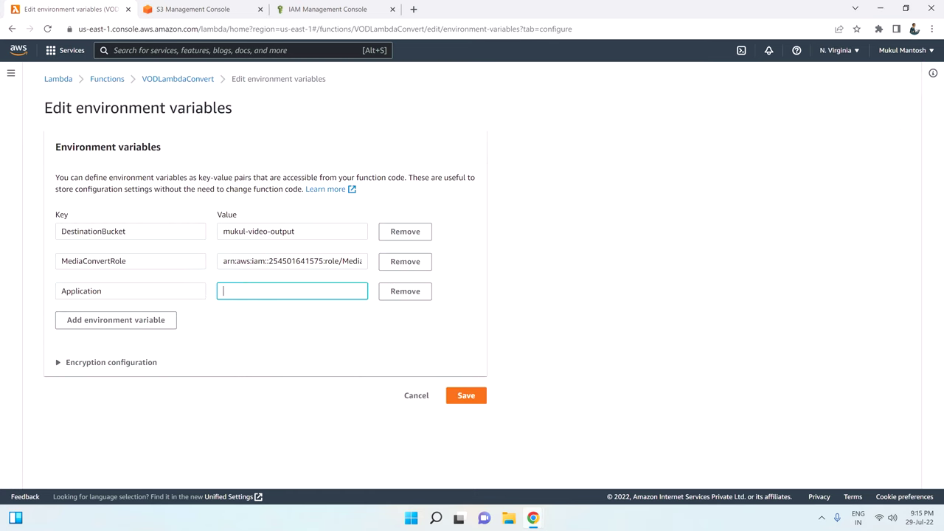
type("VOD")
left_click(466, 396)
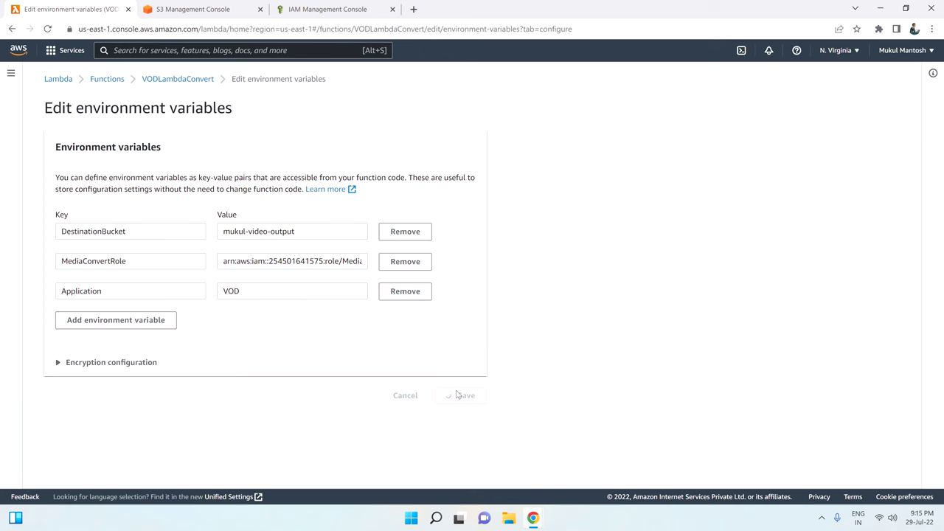
Start a new trigger for the VODLambdaConvert function and choose S3 as its source.
scroll(426, 377, "down", 2)
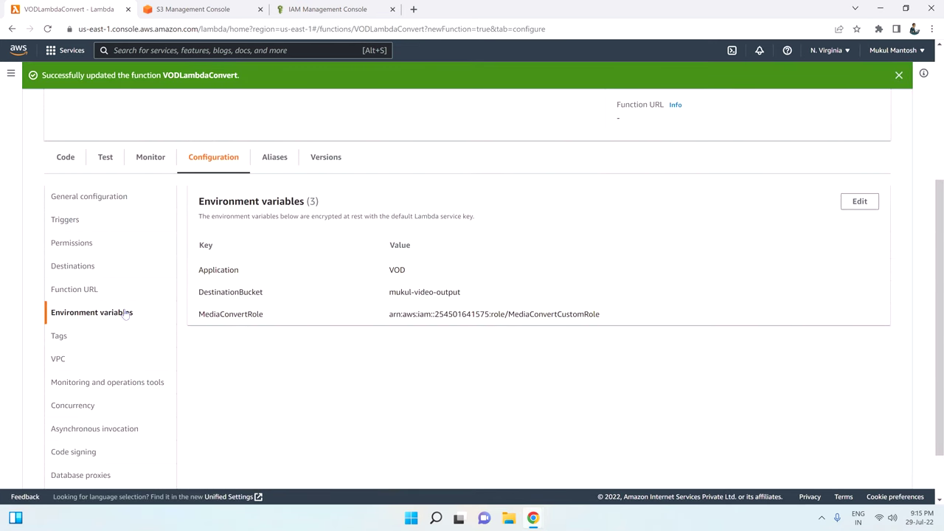
left_click(94, 222)
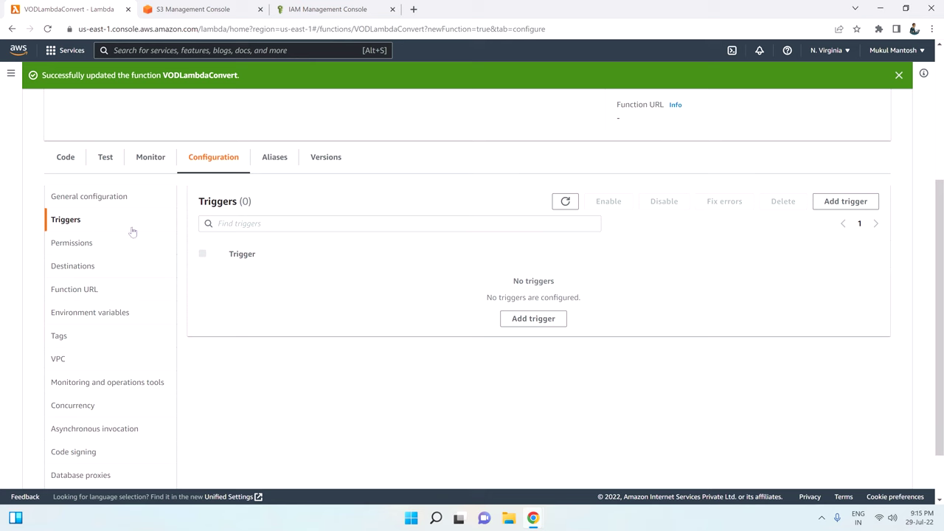
left_click(533, 317)
left_click(215, 182)
type("s3")
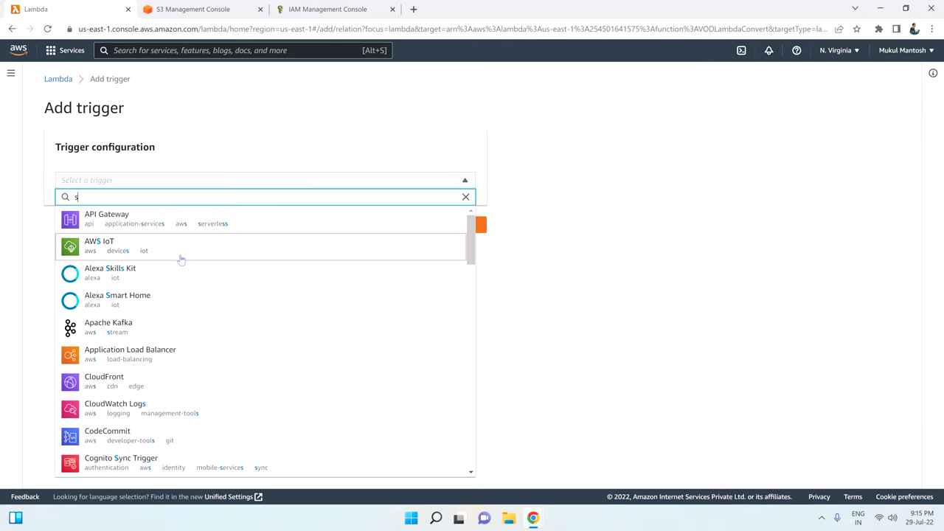
left_click(137, 217)
Select the video input bucket as the event source, acknowledge the recursive invocation notice, and add the trigger.
left_click(135, 239)
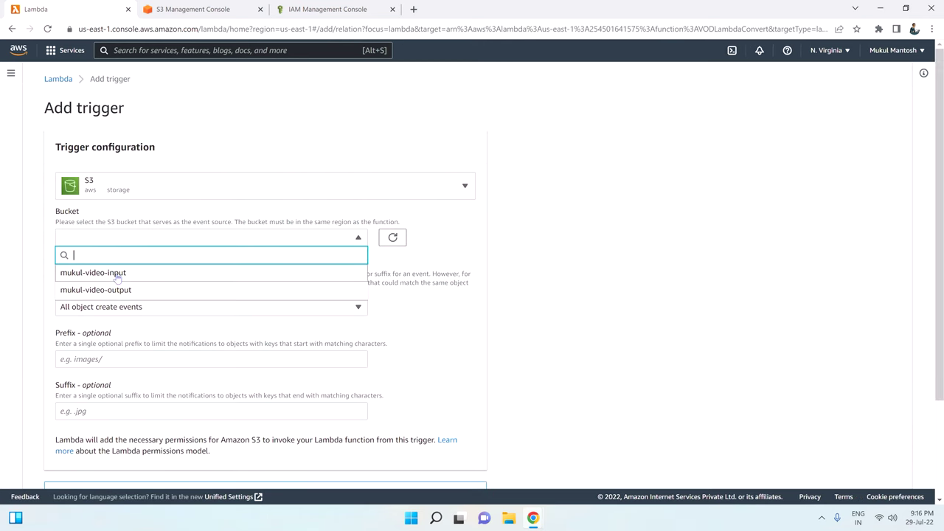
left_click(117, 273)
scroll(101, 325, "down", 2)
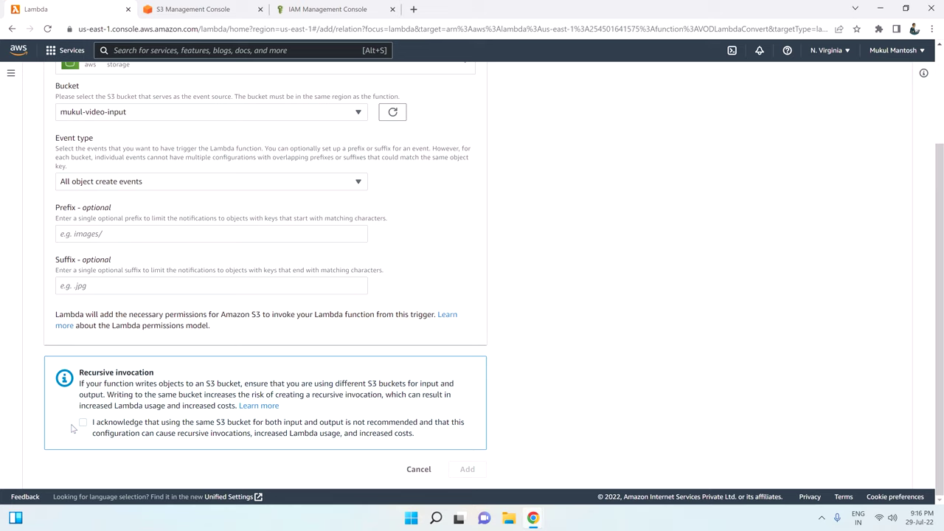
left_click(83, 422)
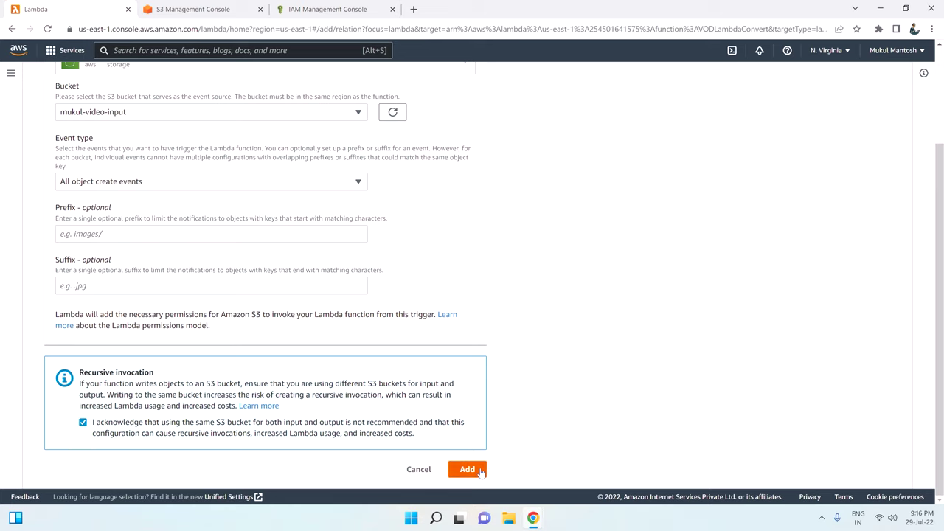
left_click(478, 470)
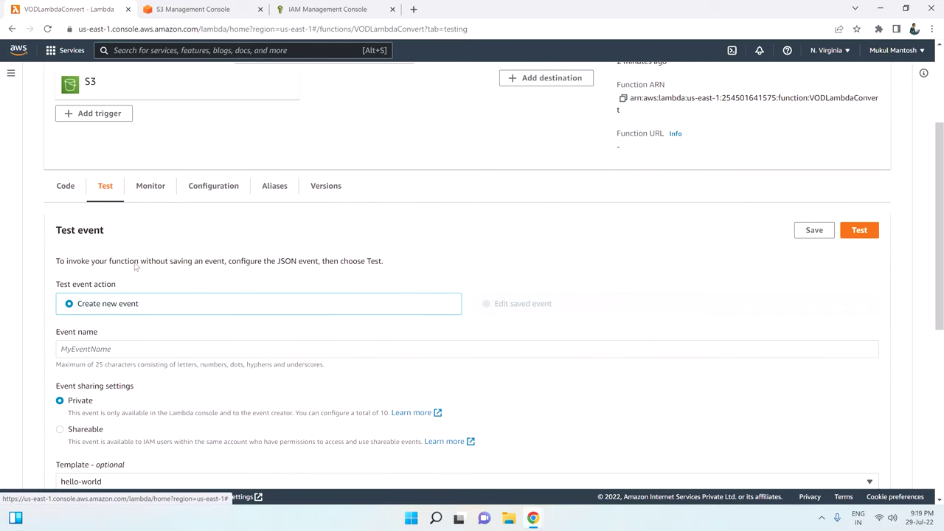
Name the function's new test event SampleTestVOD.
scroll(153, 248, "down", 1)
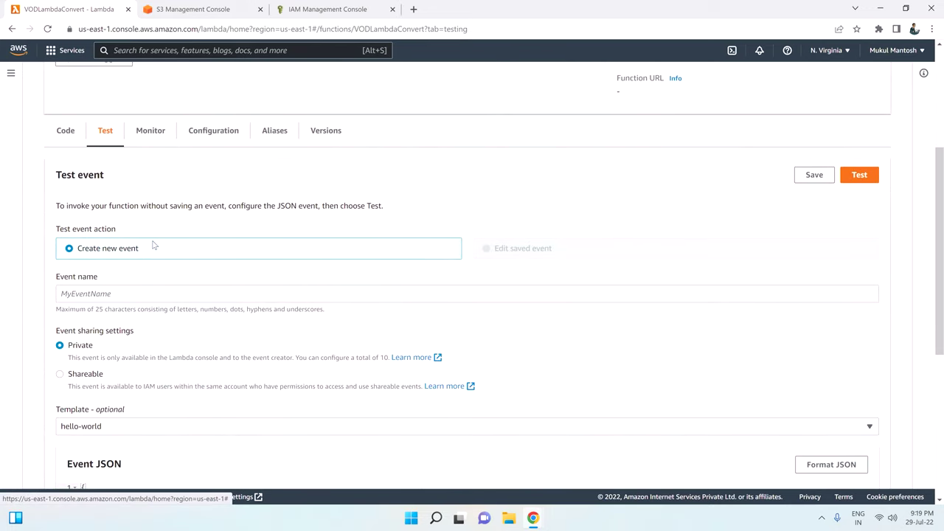
scroll(154, 248, "up", 2)
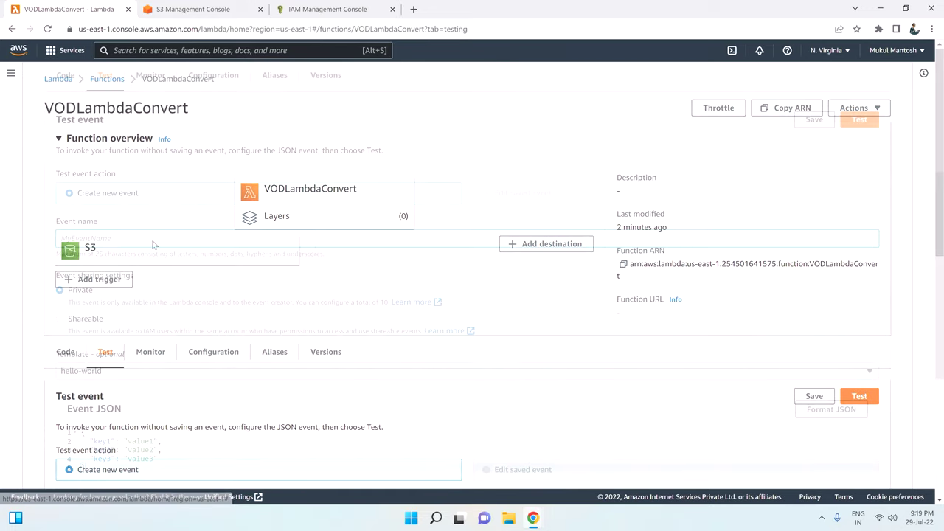
left_click(222, 238)
type("Sa")
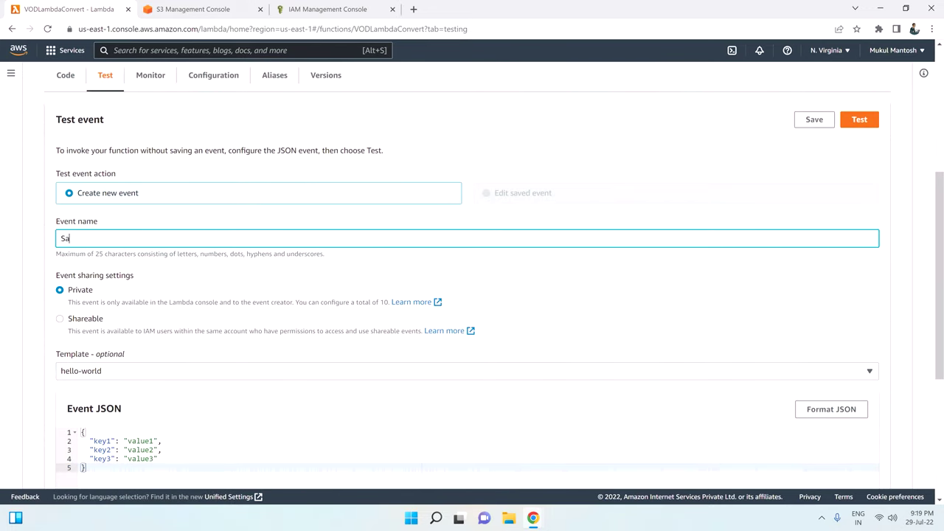
type("mpleTestVOD")
Replace the hello-world sample in the event JSON with the copied S3 event record for vodconsole/TRAILER.mp4.
key("ctrl+a")
scroll(125, 339, "down", 2)
left_click_drag(70, 357, 46, 318)
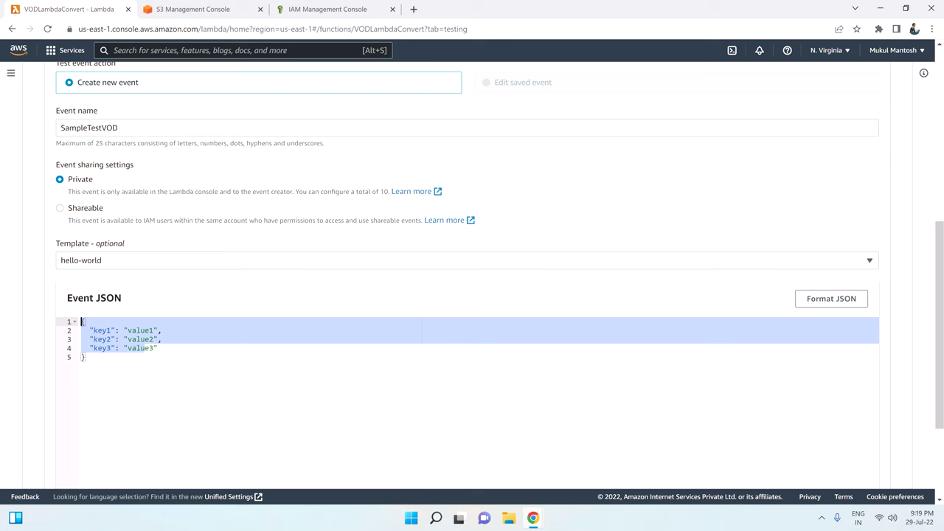
key("ctrl+v")
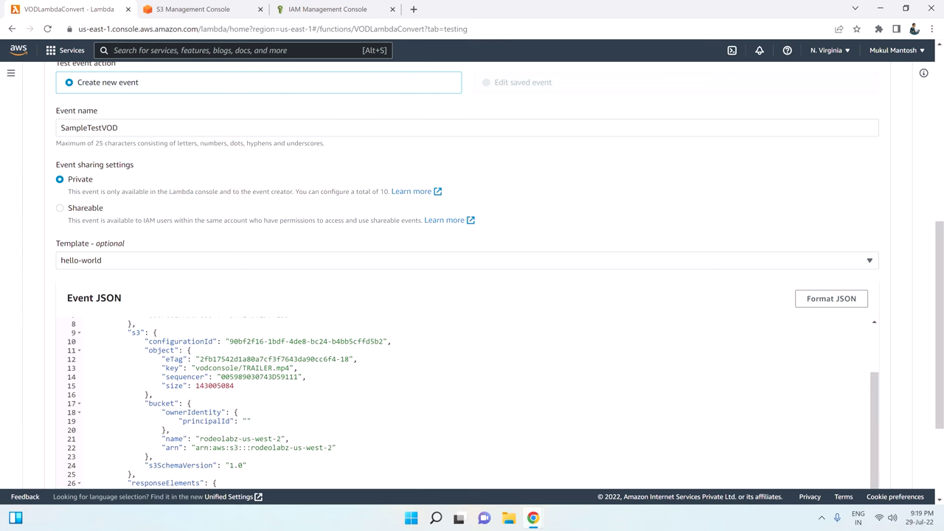
Format the event JSON and save it as the SampleTestVOD test event.
scroll(472, 331, "down", 2)
left_click(820, 155)
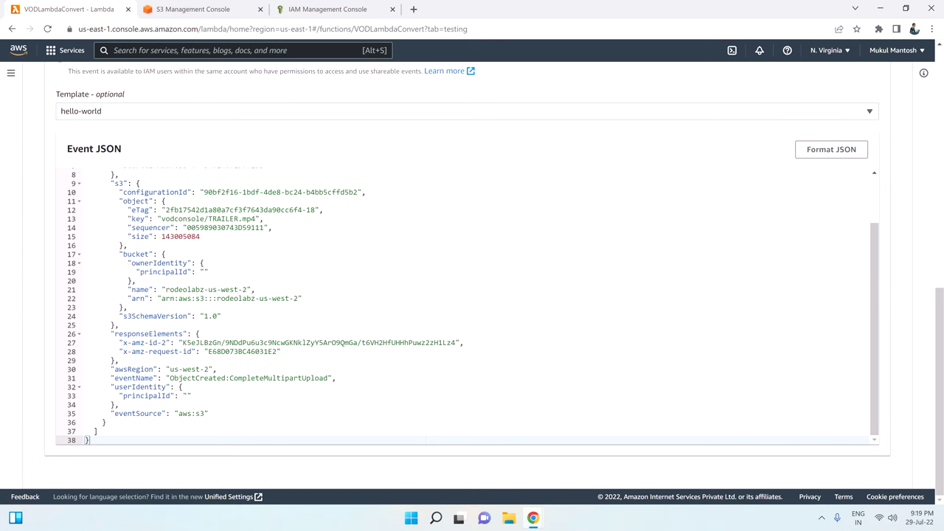
scroll(759, 354, "up", 5)
left_click(811, 191)
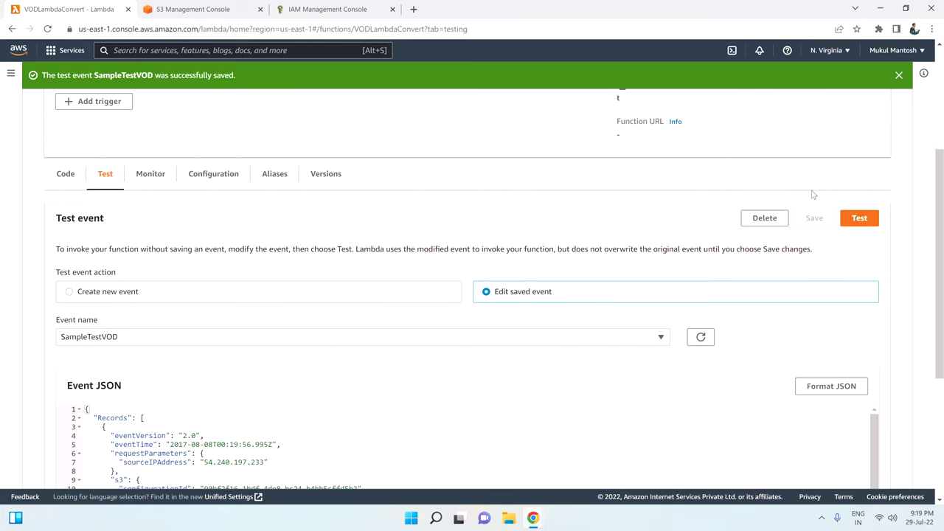
Run the SampleTestVOD test, examine the execution result details, and close the results in the function's code editor.
left_click(857, 217)
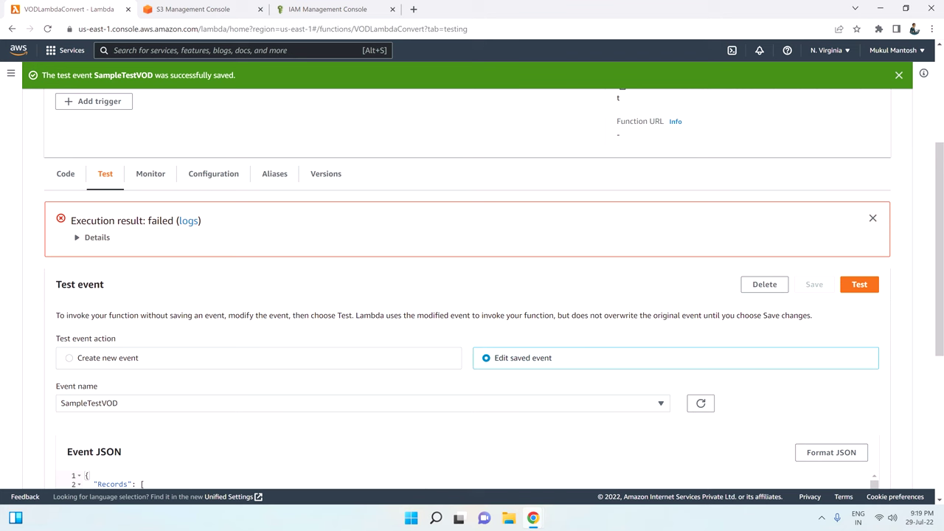
left_click(97, 237)
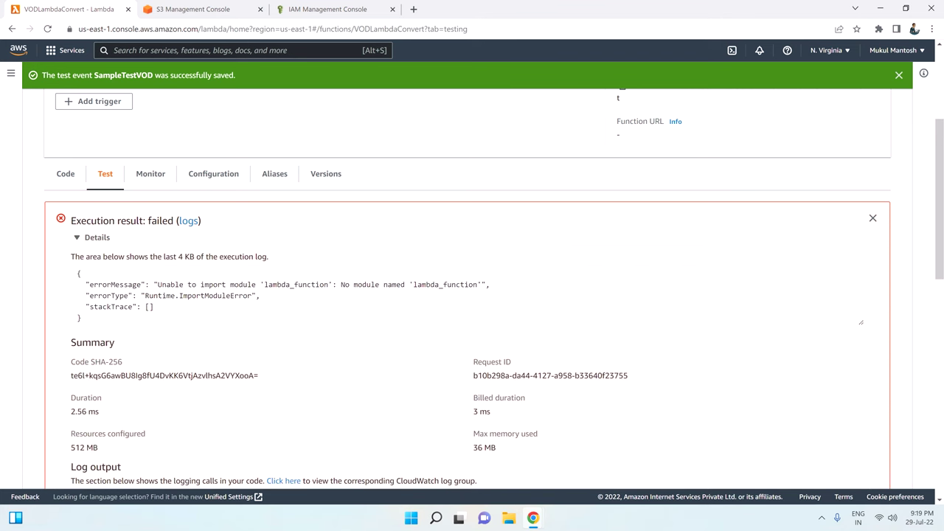
left_click(65, 176)
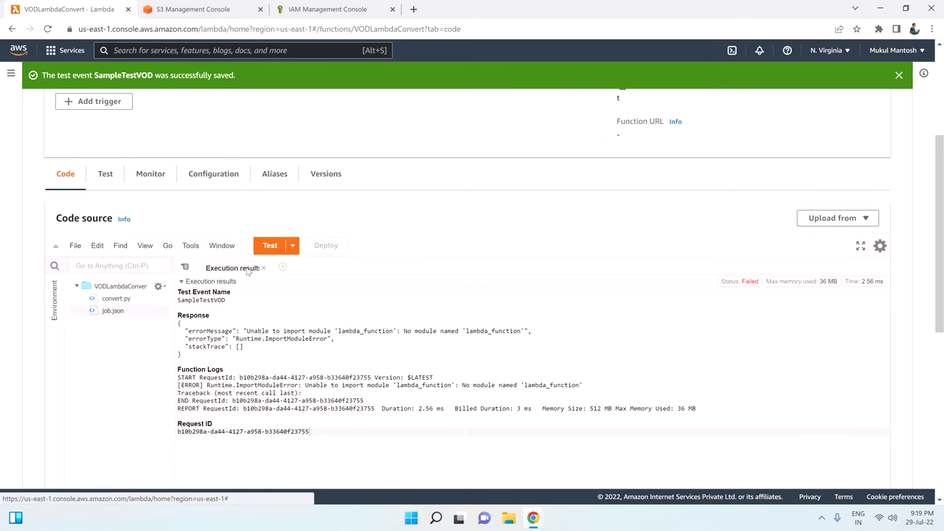
left_click(263, 268)
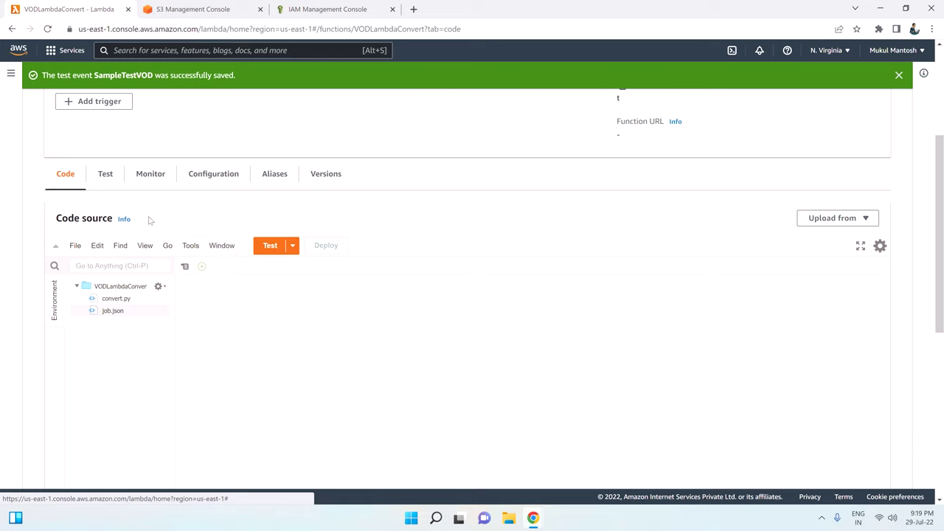
Examine convert.py for its handler function name and compare it with the handler in the runtime settings.
left_click(125, 292)
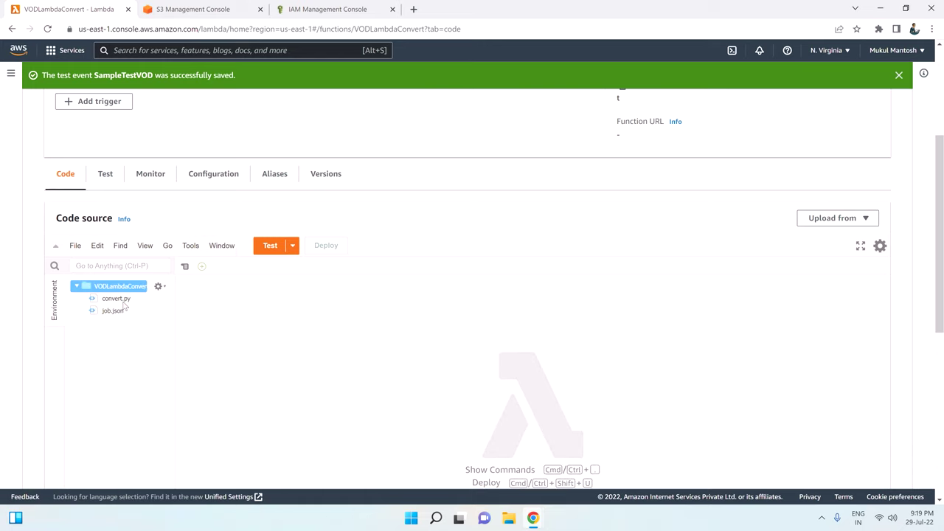
double_click(116, 298)
scroll(171, 390, "down", 15)
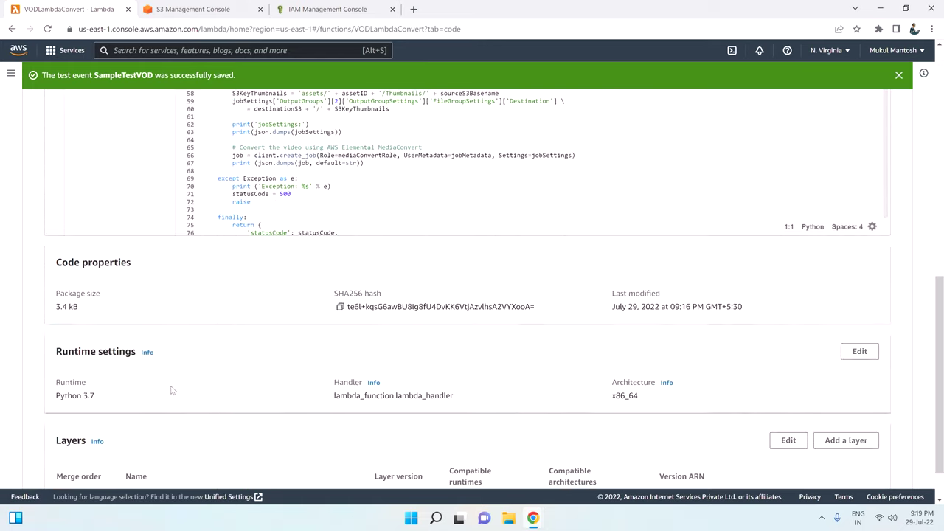
scroll(457, 347, "up", 15)
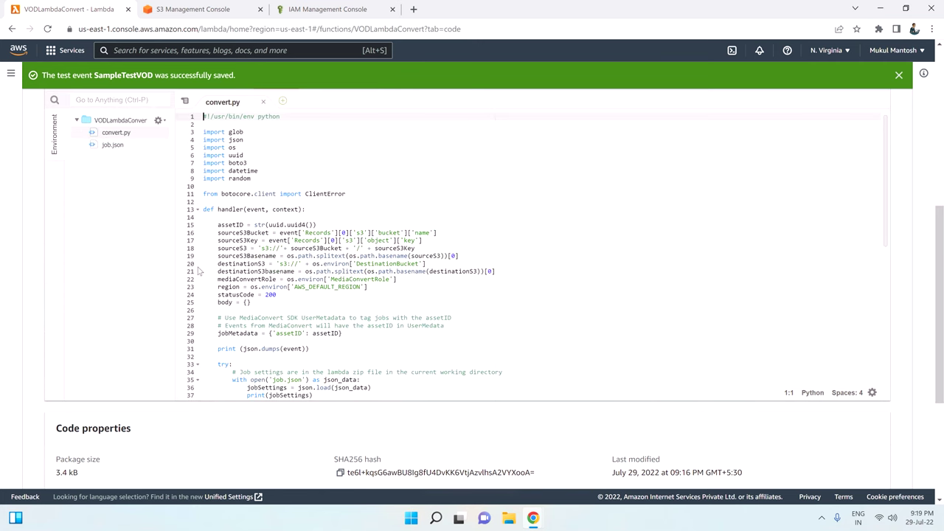
scroll(442, 354, "down", 15)
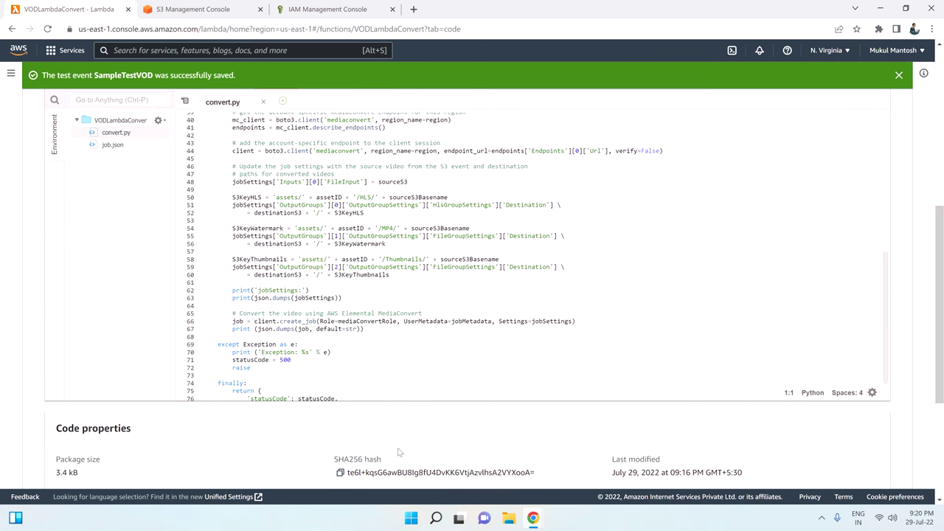
Set the handler in the function's runtime settings to convert.handler and save the change.
left_click(860, 301)
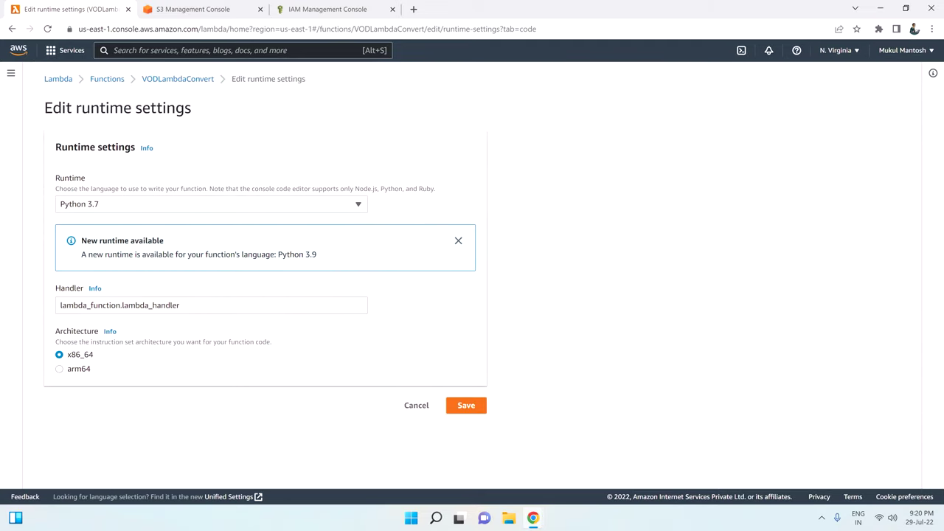
double_click(89, 305)
type("convert.han")
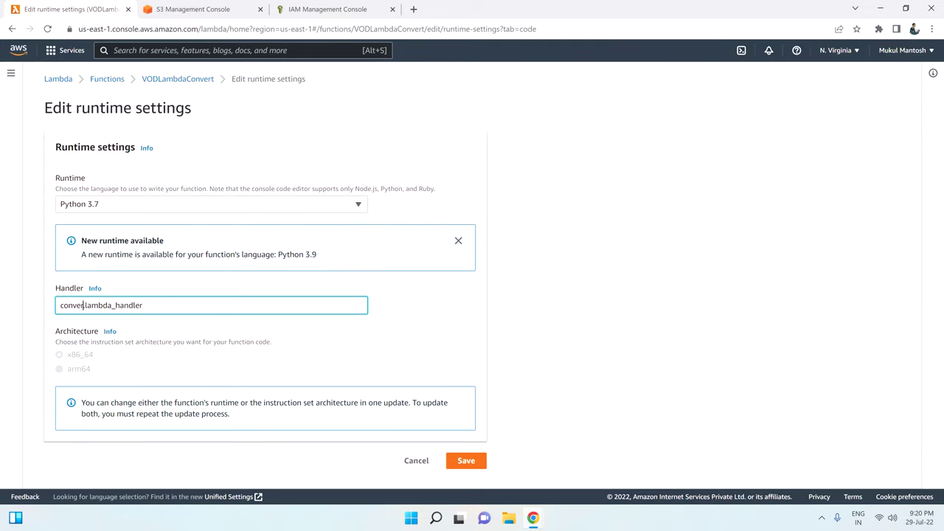
type("dler")
key("Delete")
key("Delete")
key("Delete")
key("Delete")
key("Delete")
key("Delete")
key("Delete")
key("Delete")
key("Delete")
key("Delete")
key("Delete")
key("Delete")
key("Delete")
key("Delete")
left_click(456, 461)
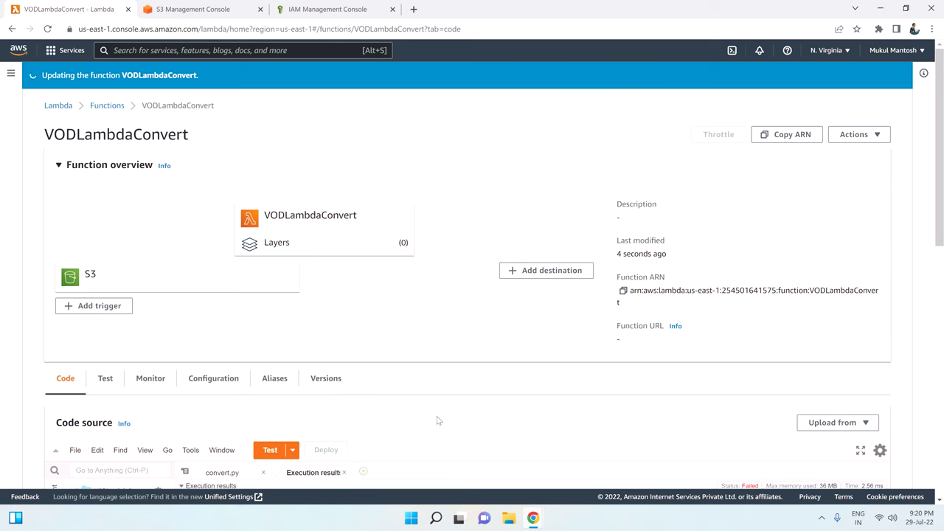
Rerun the SampleTestVOD test on the updated function and examine the execution result details.
scroll(437, 422, "down", 2)
left_click(104, 271)
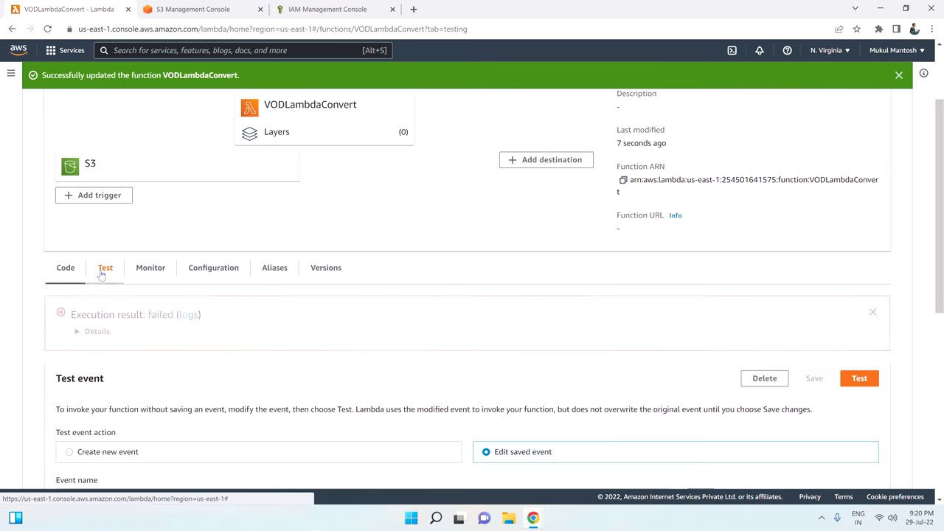
left_click(869, 383)
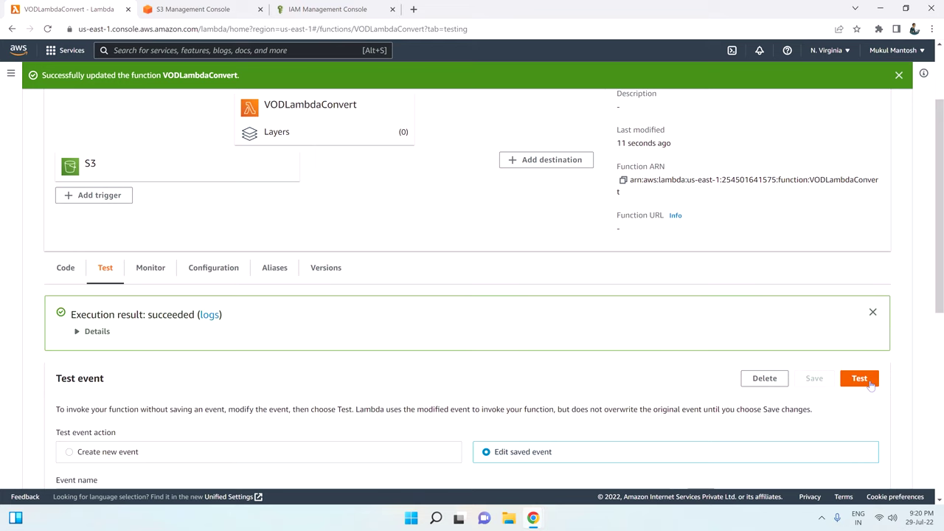
left_click(91, 332)
scroll(196, 368, "down", 2)
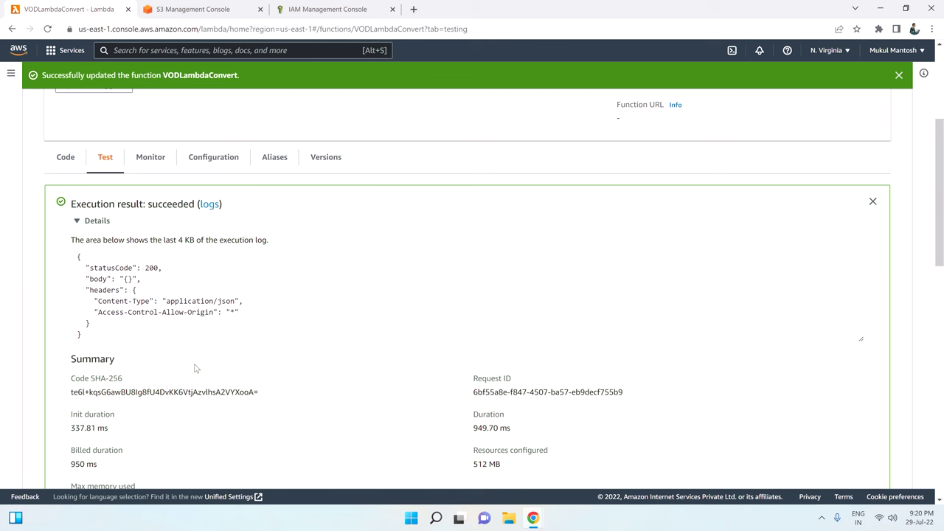
Browse the video output bucket in S3 through the assets folder and its generated subfolder to the HLS output.
left_click(193, 9)
left_click(268, 284)
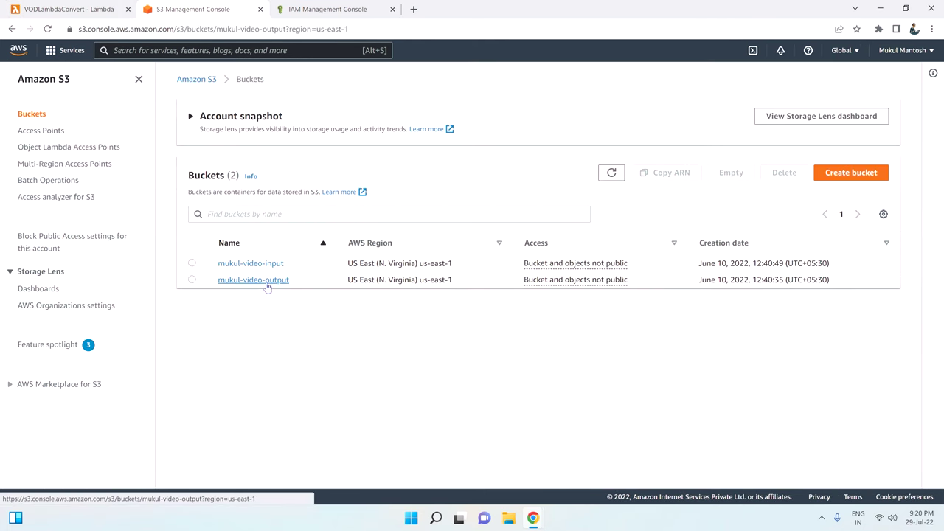
left_click(201, 243)
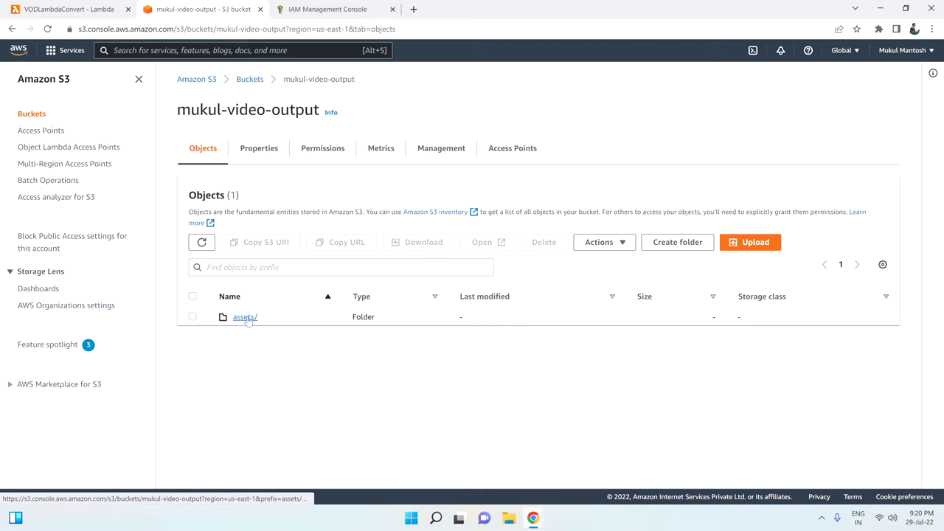
left_click(245, 318)
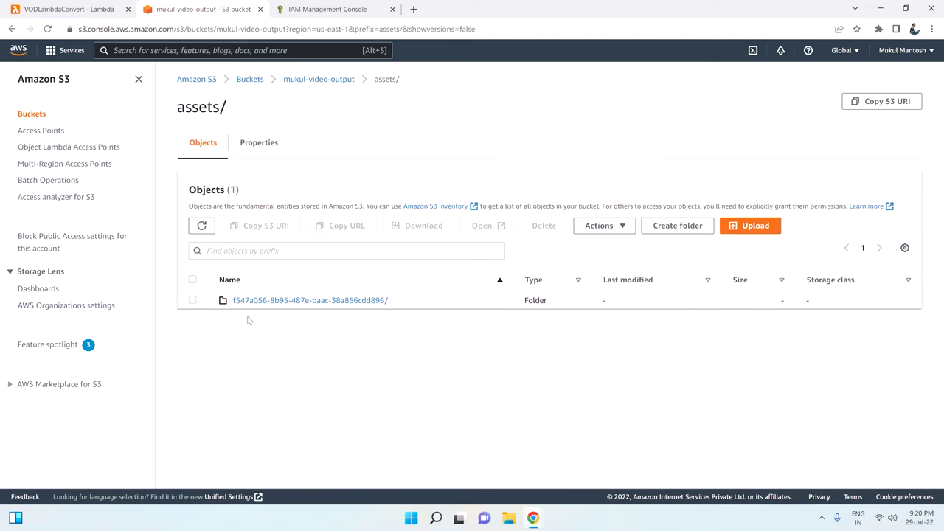
left_click(250, 301)
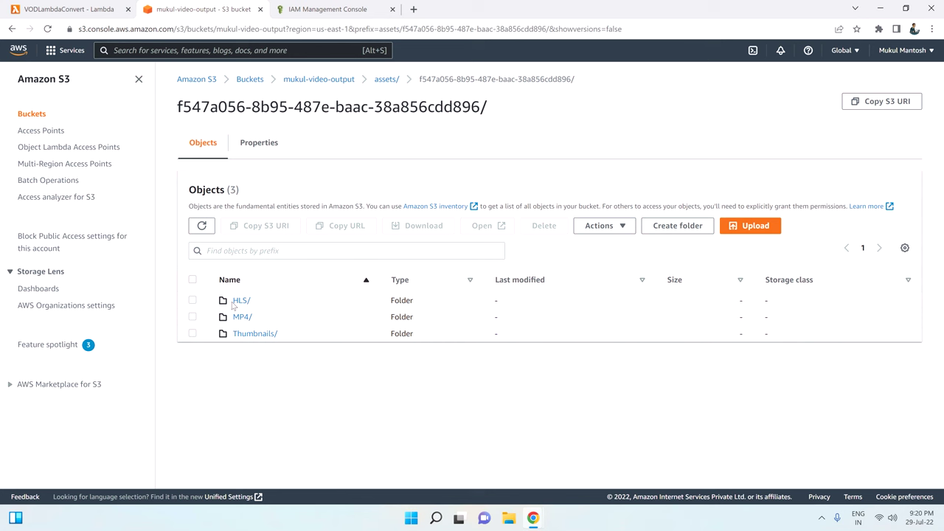
left_click(242, 301)
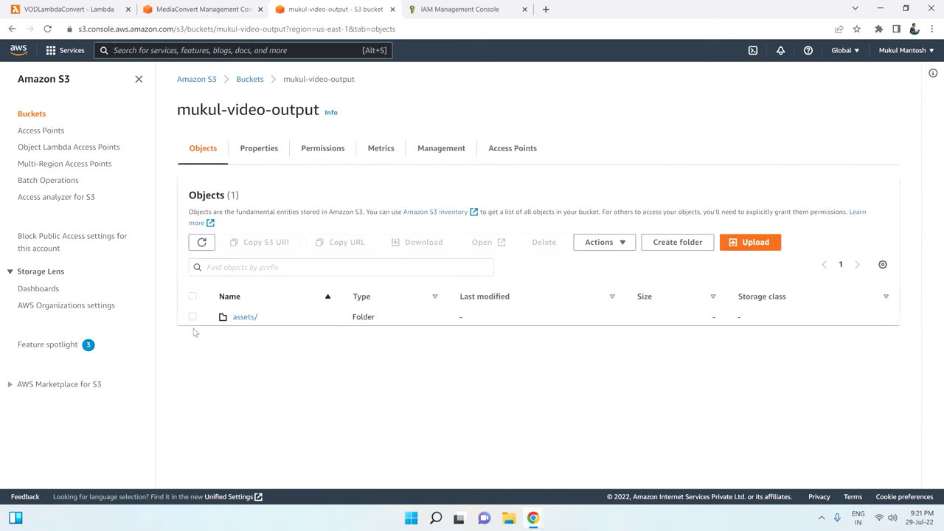
Permanently delete the assets folder from the video output bucket, supplying the confirmation text "permanently delete".
left_click(192, 316)
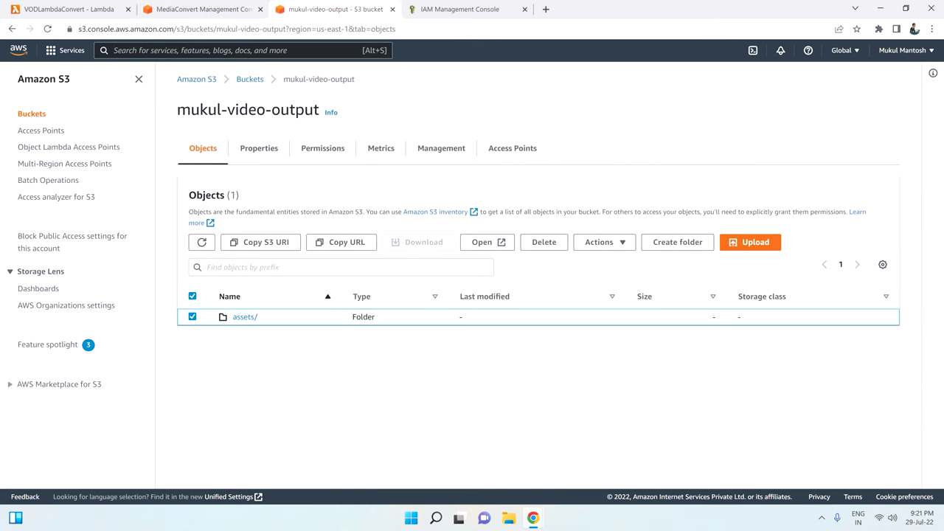
left_click(543, 241)
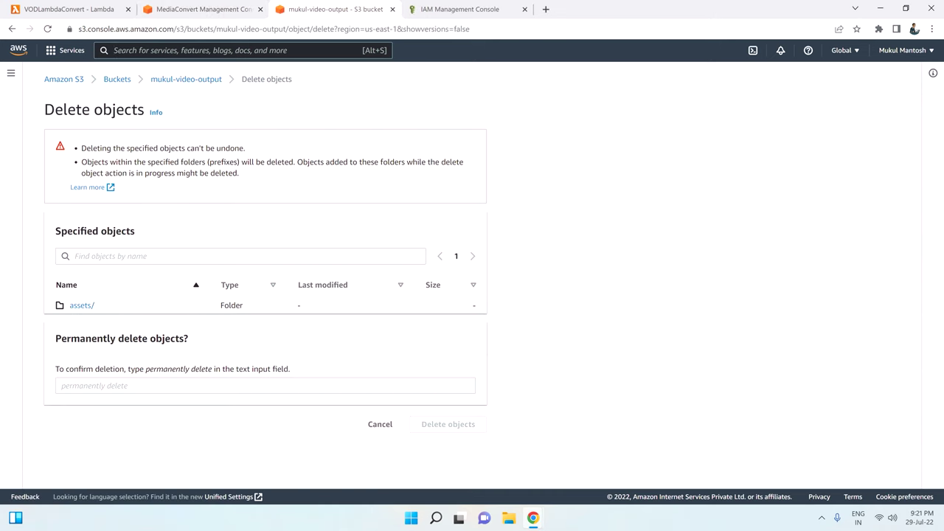
left_click_drag(145, 373, 213, 374)
key("ctrl+c")
left_click(295, 387)
key("ctrl+v")
left_click(465, 424)
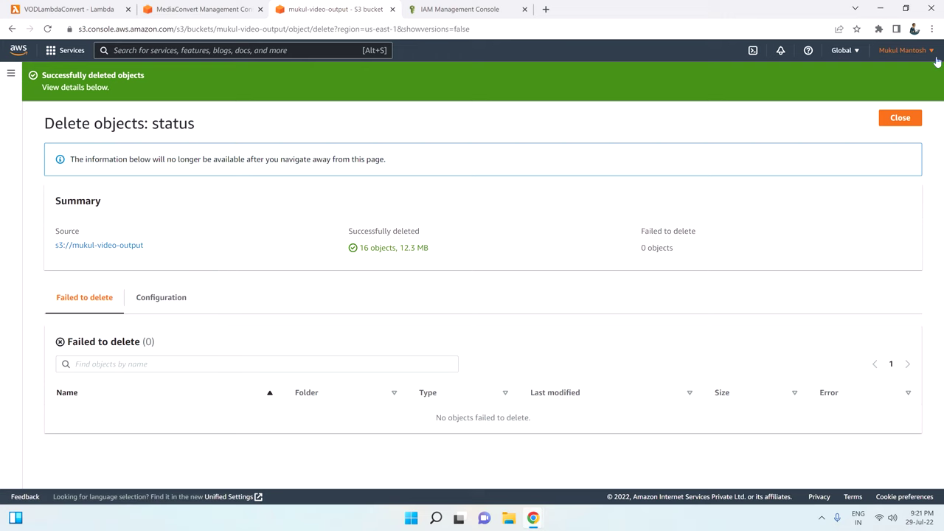
left_click(900, 119)
Upload video.mp4 from the Downloads folder to the video input bucket.
left_click(117, 82)
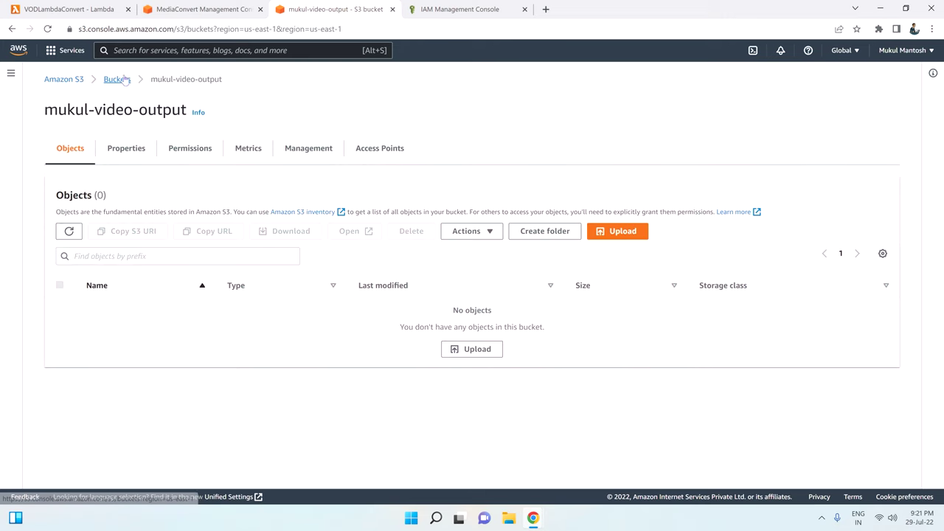
left_click(247, 263)
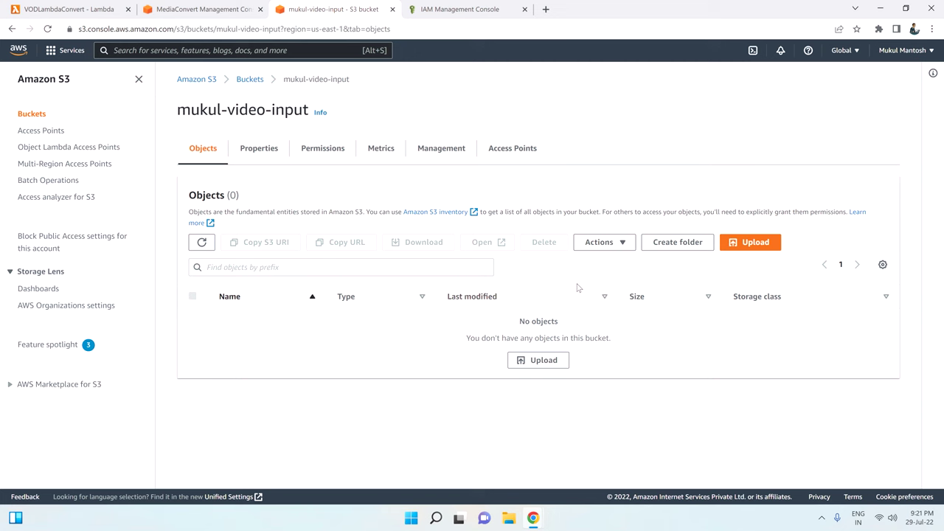
left_click(742, 250)
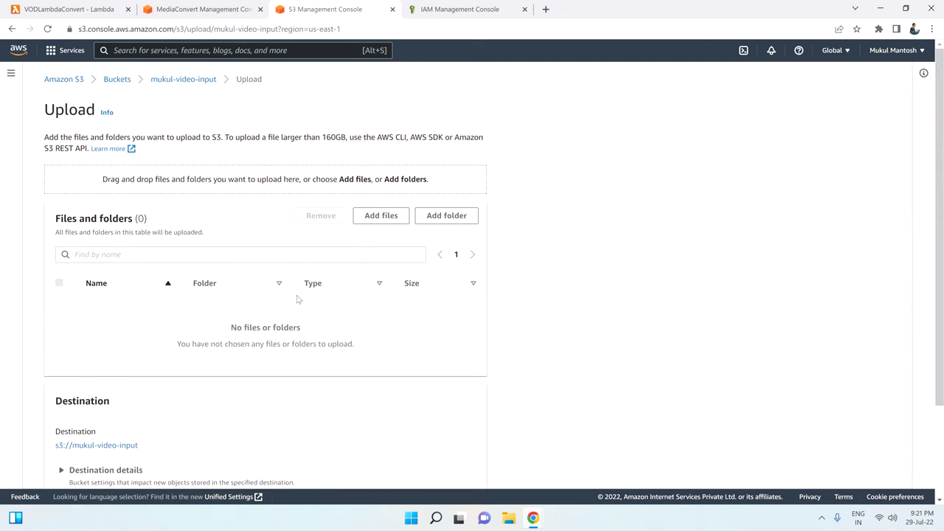
left_click(380, 216)
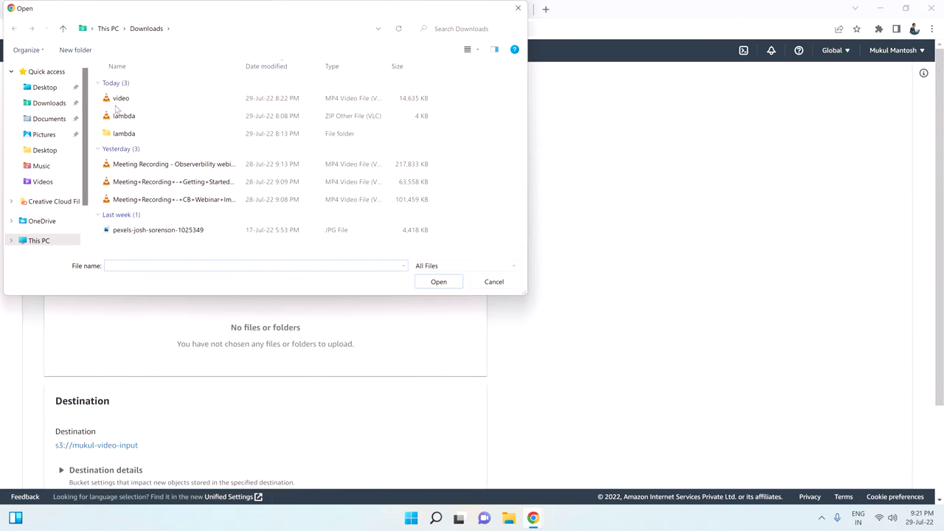
left_click(118, 103)
double_click(118, 98)
scroll(332, 398, "down", 1)
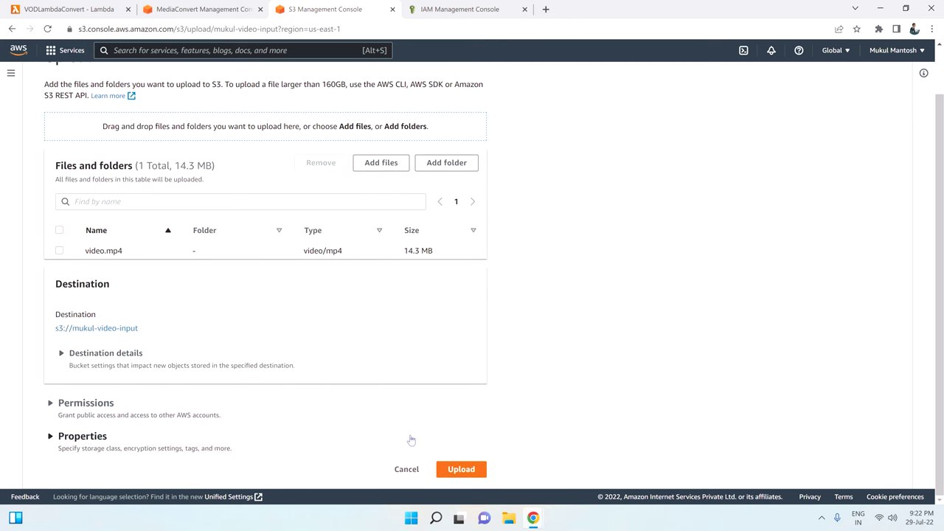
left_click(459, 470)
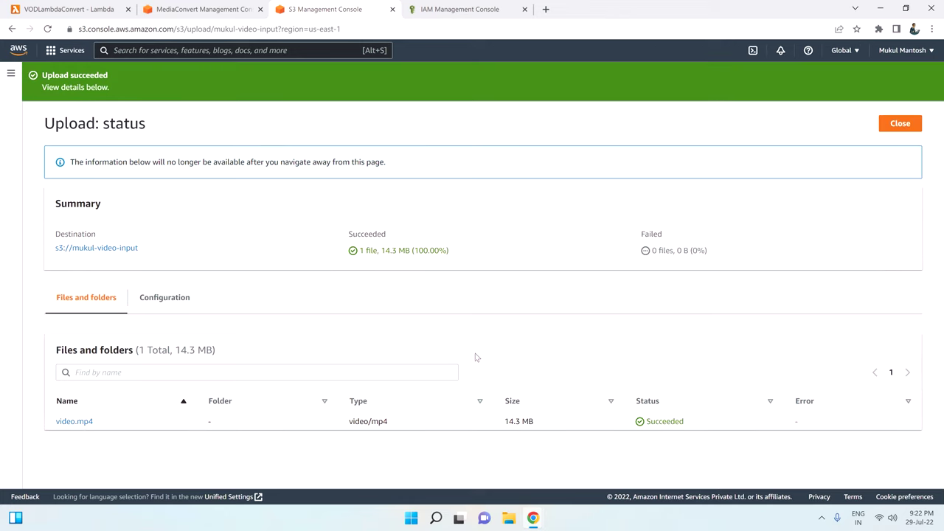
left_click(900, 124)
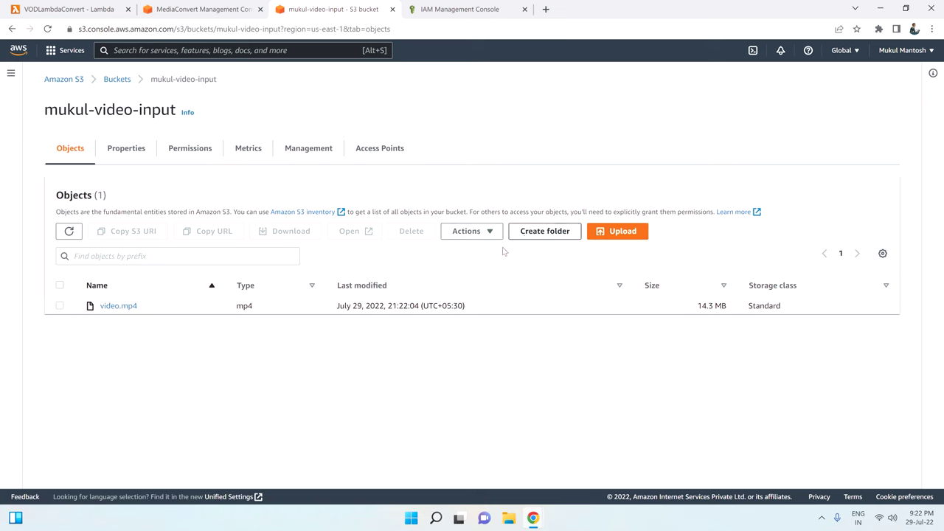
Check the video output bucket for new output and open the newest video.mp4 job from the refreshed MediaConvert job list.
left_click(117, 79)
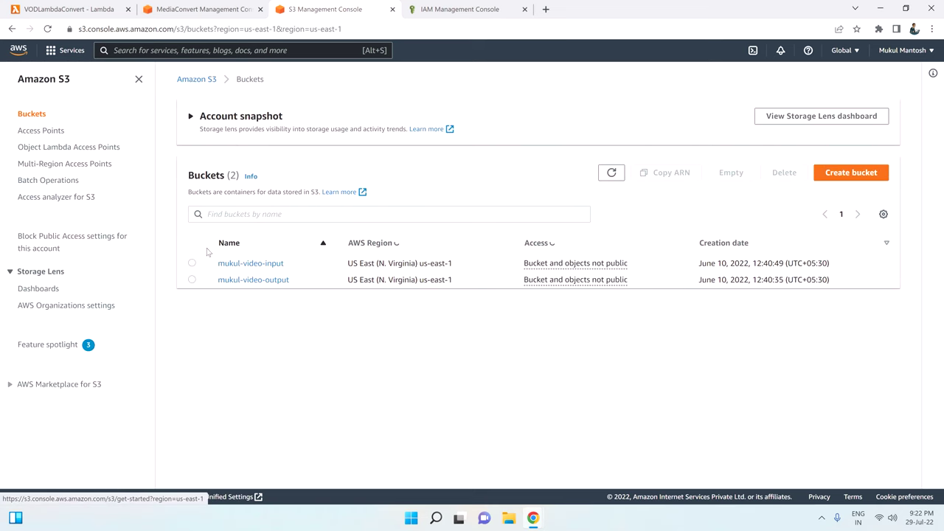
left_click(251, 277)
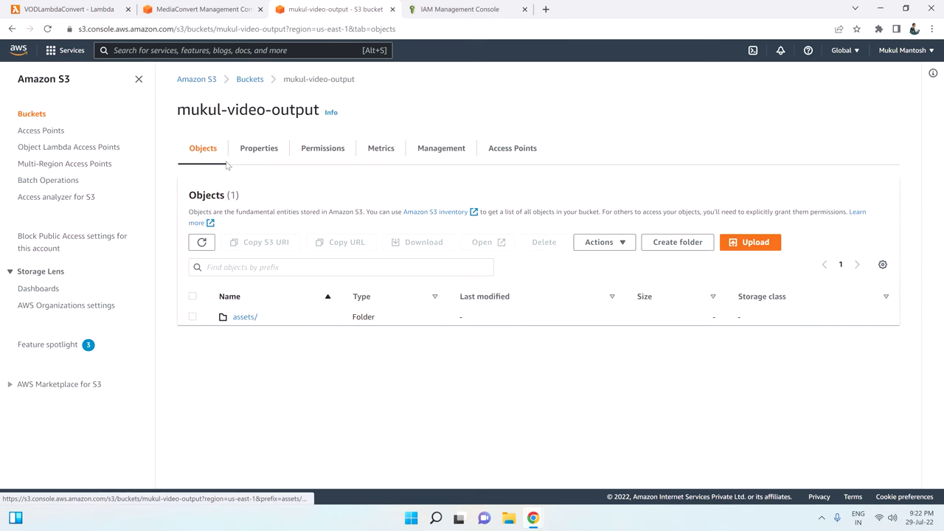
left_click(196, 5)
left_click(667, 116)
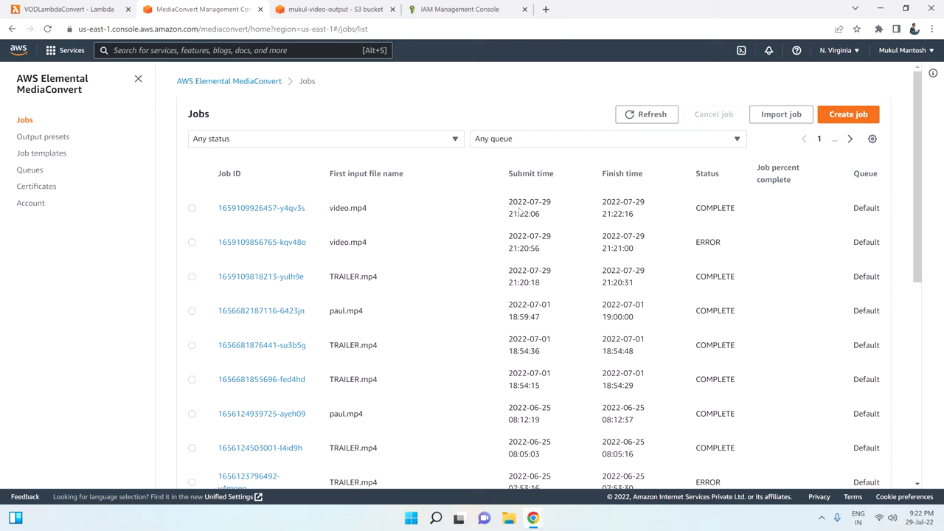
left_click(291, 209)
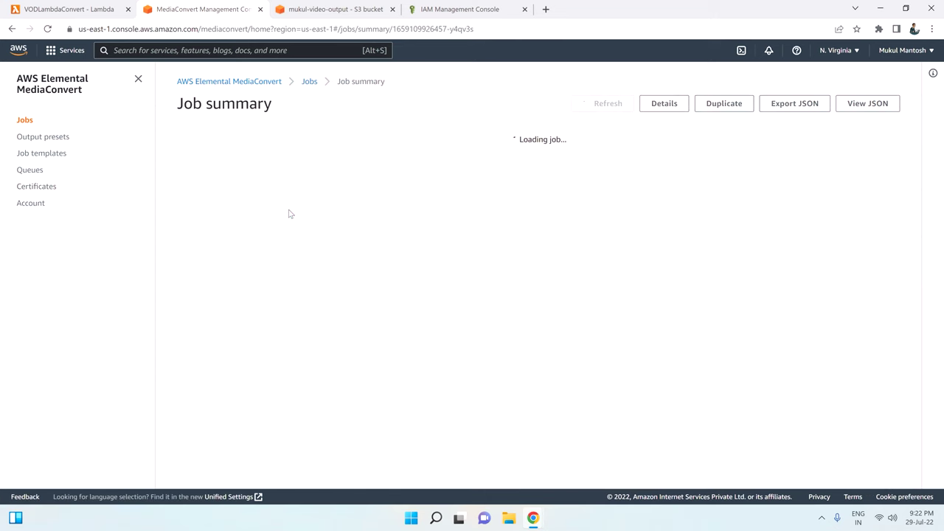
Review the job's configured outputs and open the first generated thumbnail, video.0000000.jpg, from the Thumbnails folder in the video output bucket.
scroll(480, 322, "down", 5)
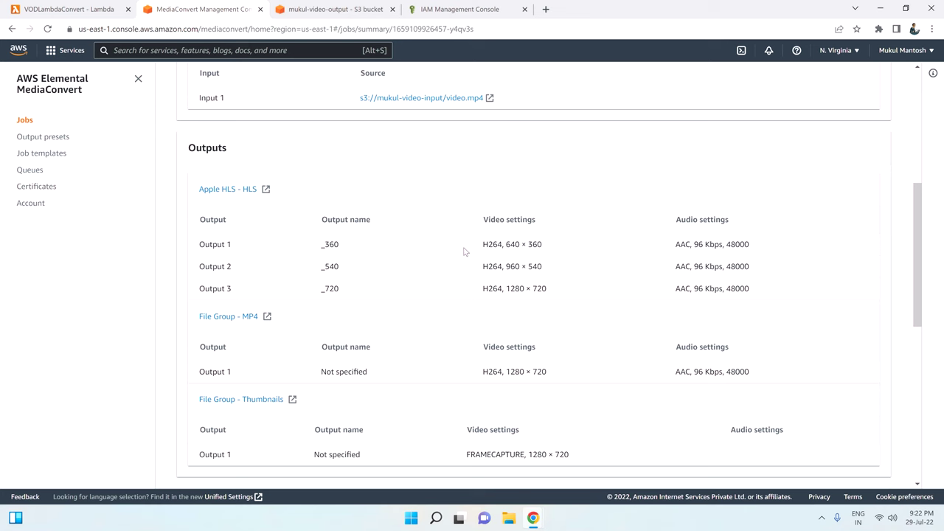
left_click(367, 12)
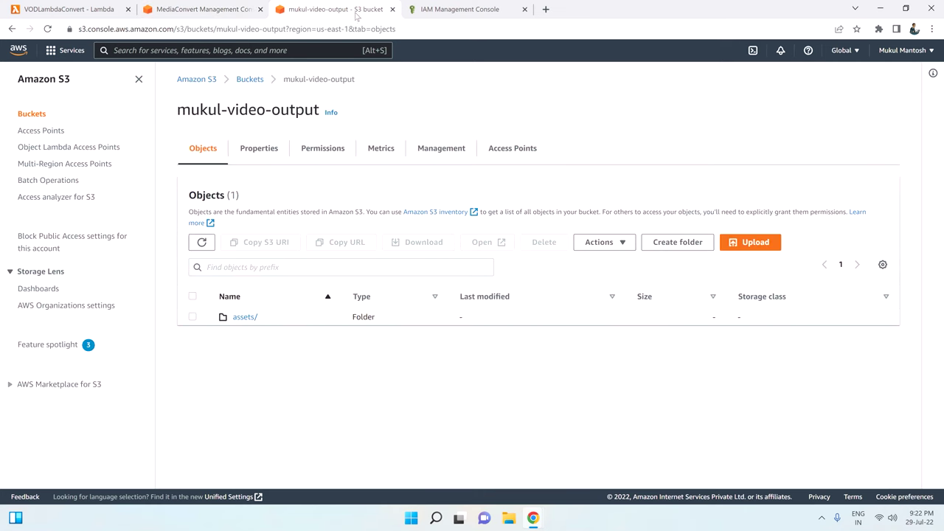
left_click(245, 318)
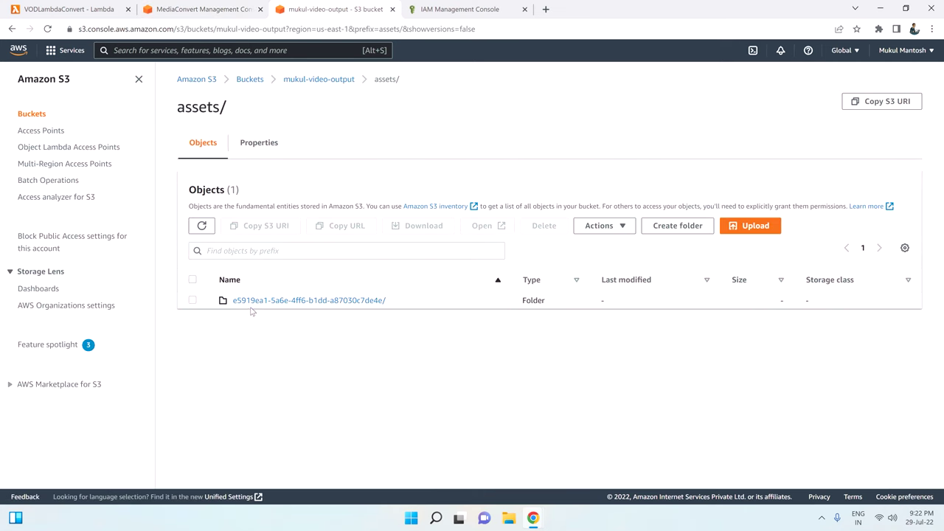
left_click(250, 302)
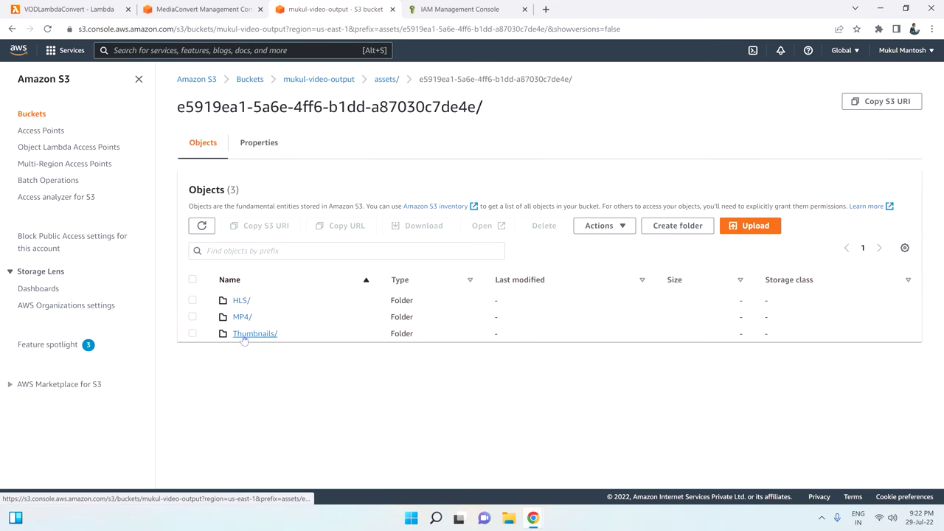
left_click(244, 335)
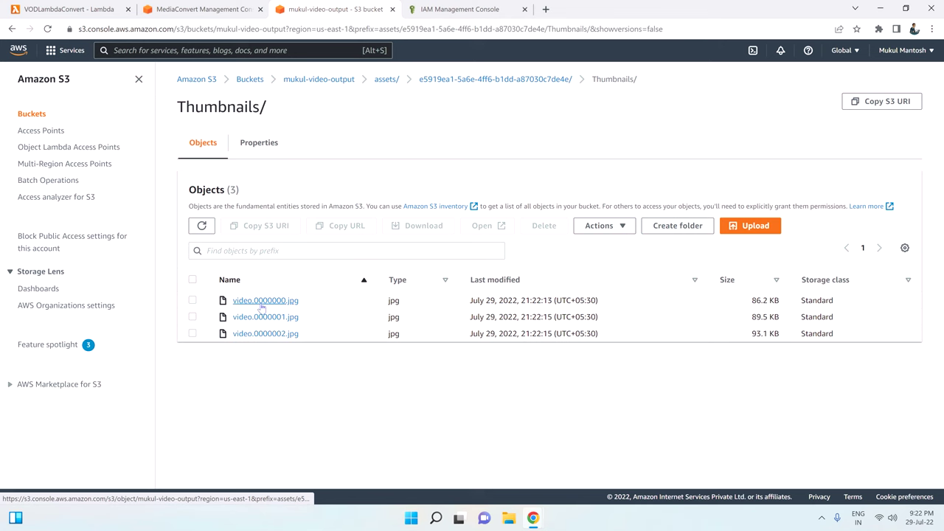
left_click(236, 302)
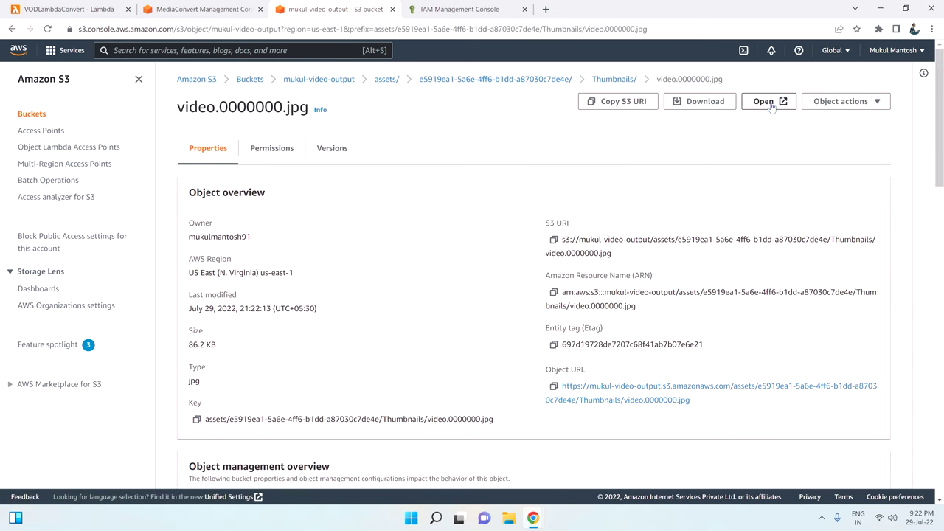
left_click(768, 108)
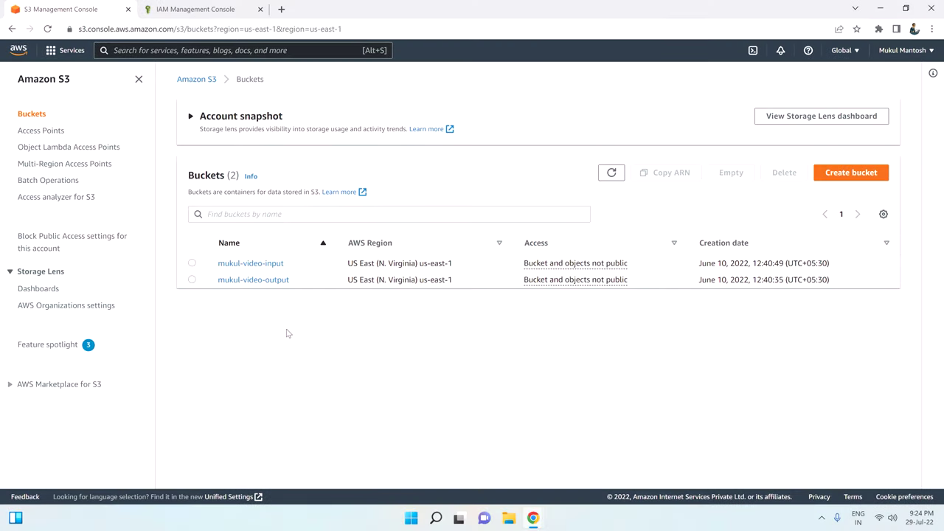
Examine the permissions of the video output bucket in S3, including its public access block and bucket policy.
left_click(269, 280)
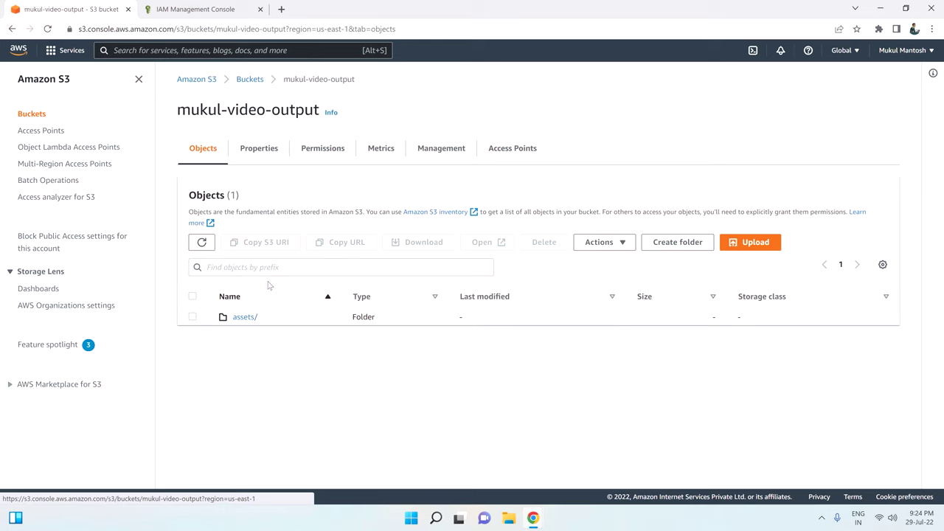
left_click(310, 158)
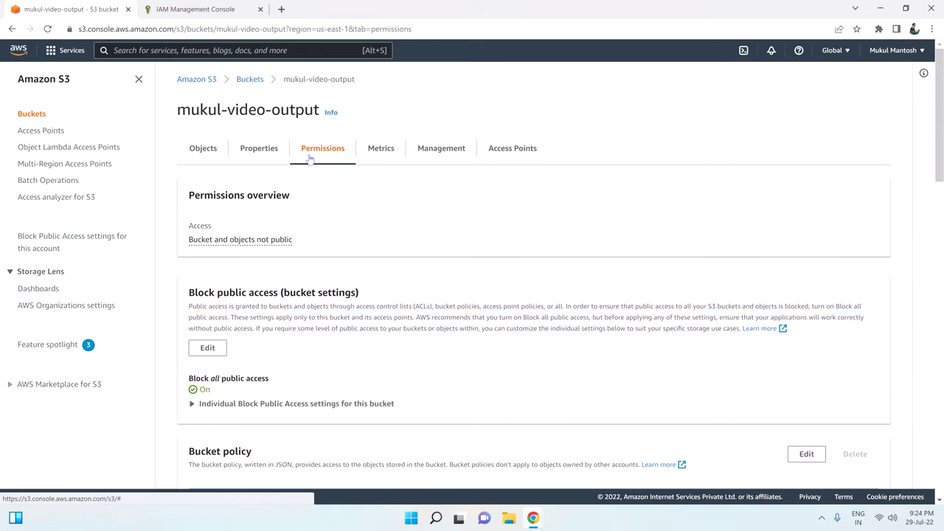
scroll(309, 158, "down", 5)
scroll(534, 277, "down", 8)
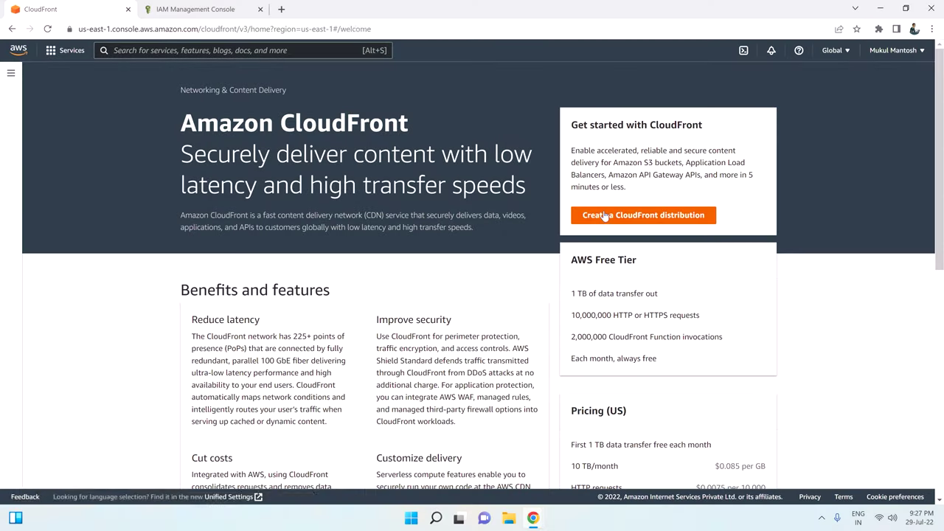
Start a new CloudFront distribution with the video output S3 bucket as its origin domain.
left_click(607, 213)
left_click(211, 205)
left_click(161, 261)
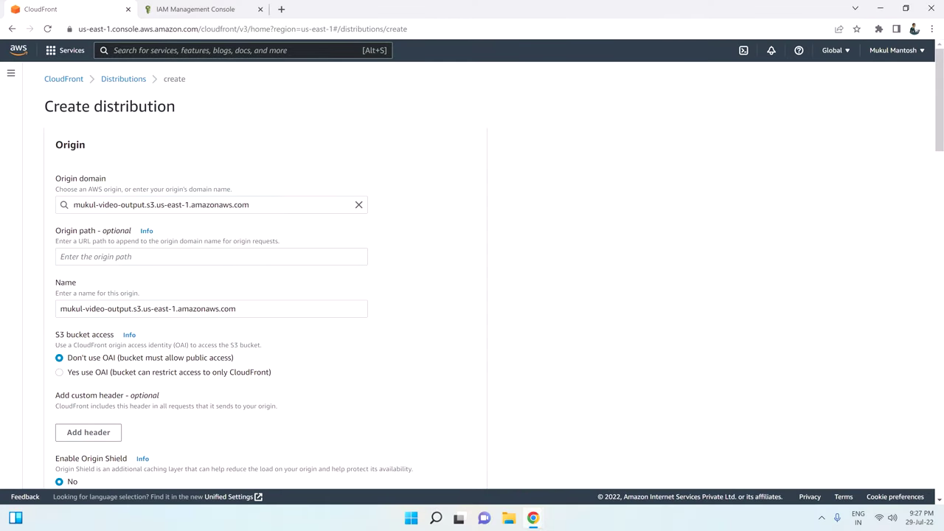
Restrict the origin to CloudFront with a newly created origin access identity and have the S3 bucket policy updated automatically.
left_click(73, 376)
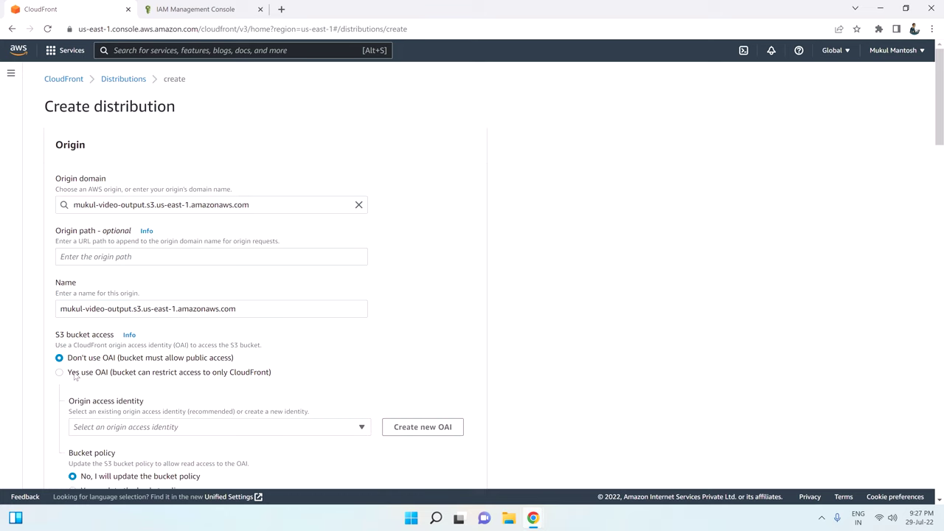
left_click(161, 431)
left_click(417, 434)
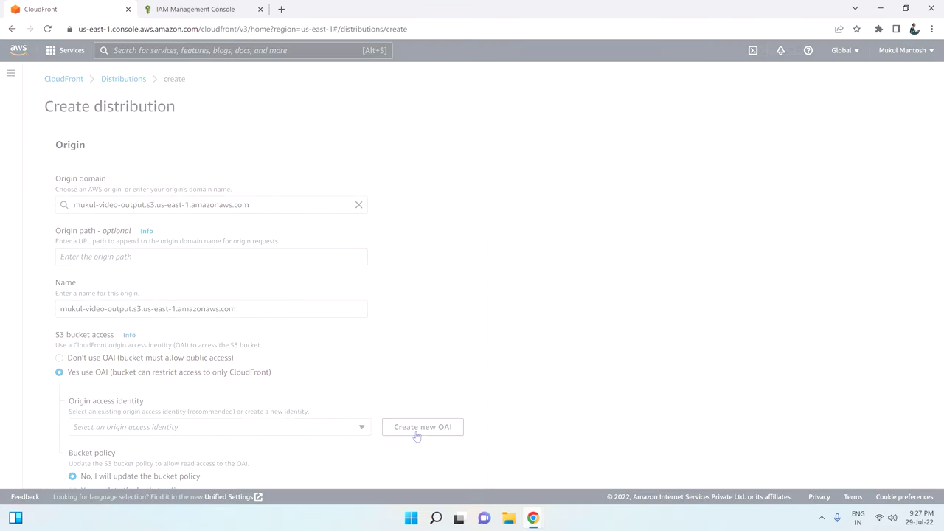
left_click(600, 325)
scroll(518, 336, "down", 1)
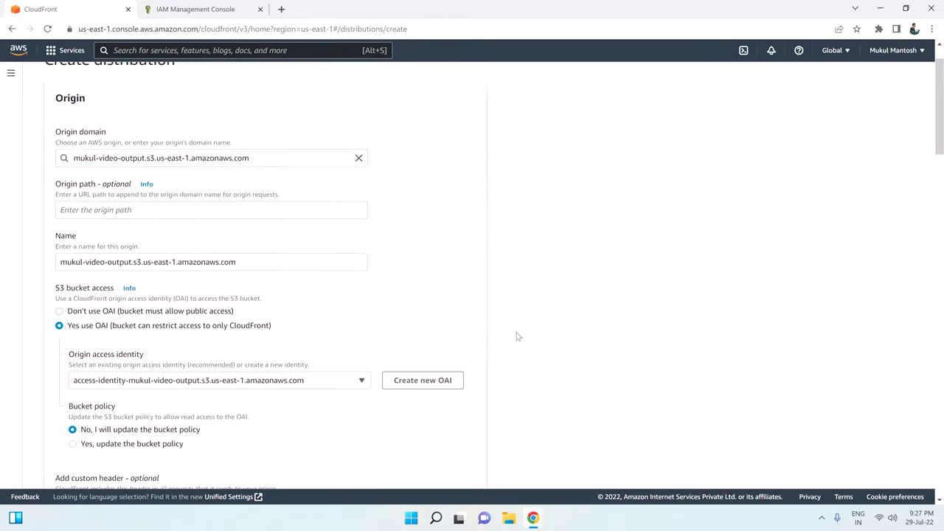
left_click(163, 382)
Set the default cache behavior's viewer protocol policy to HTTPS only.
scroll(295, 379, "down", 2)
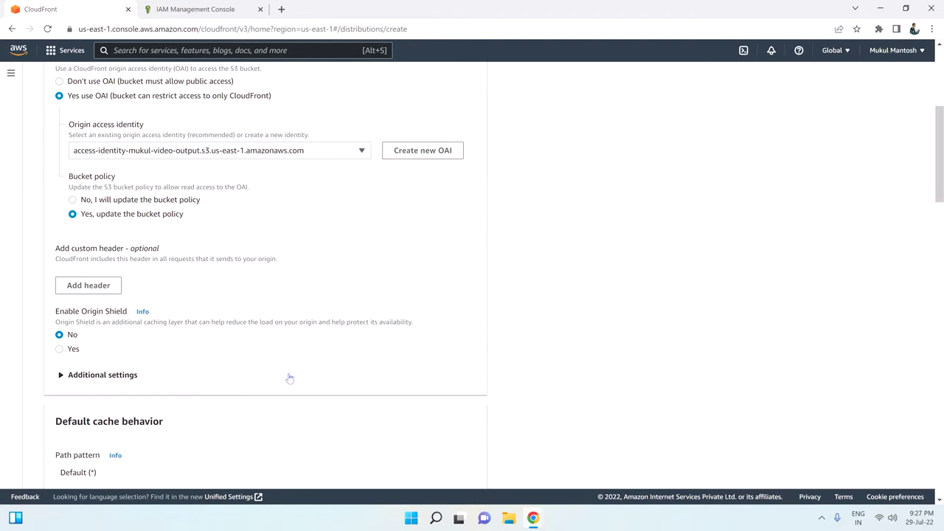
left_click(108, 376)
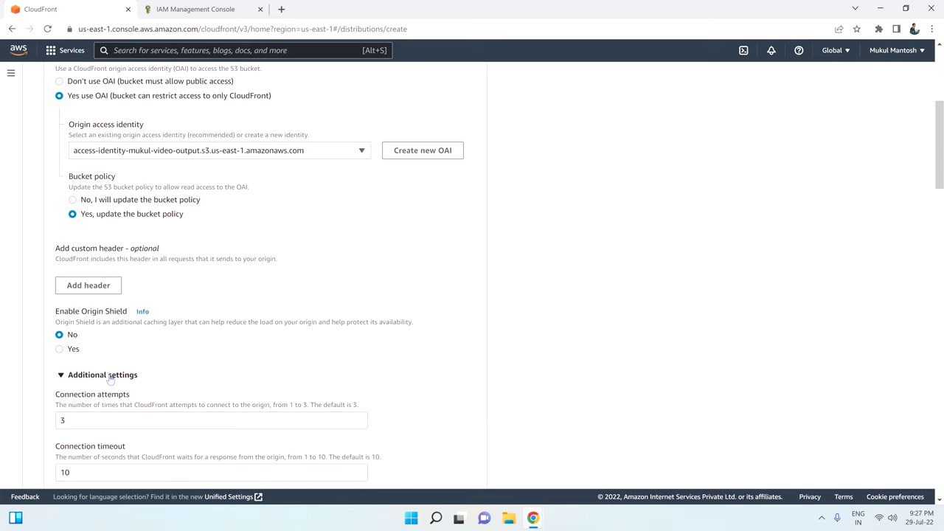
left_click(108, 377)
scroll(143, 356, "down", 3)
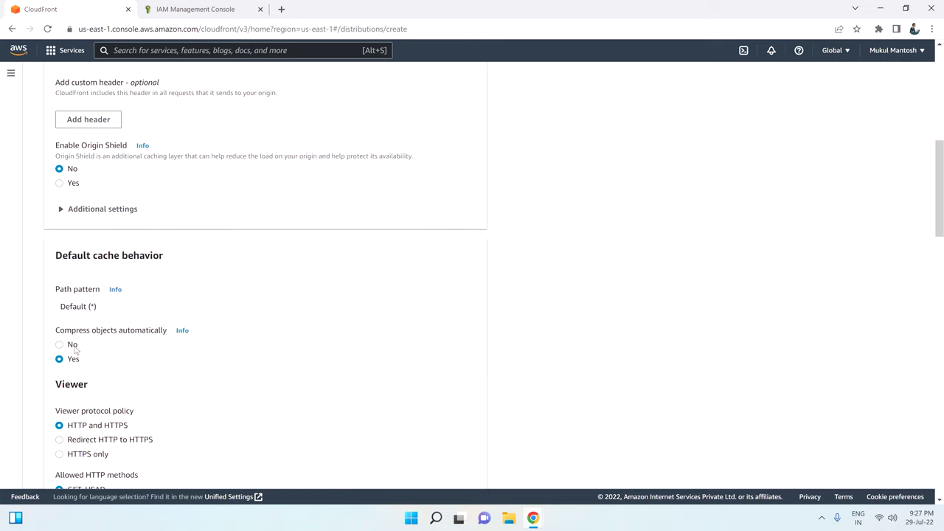
scroll(73, 351, "down", 3)
scroll(100, 338, "up", 1)
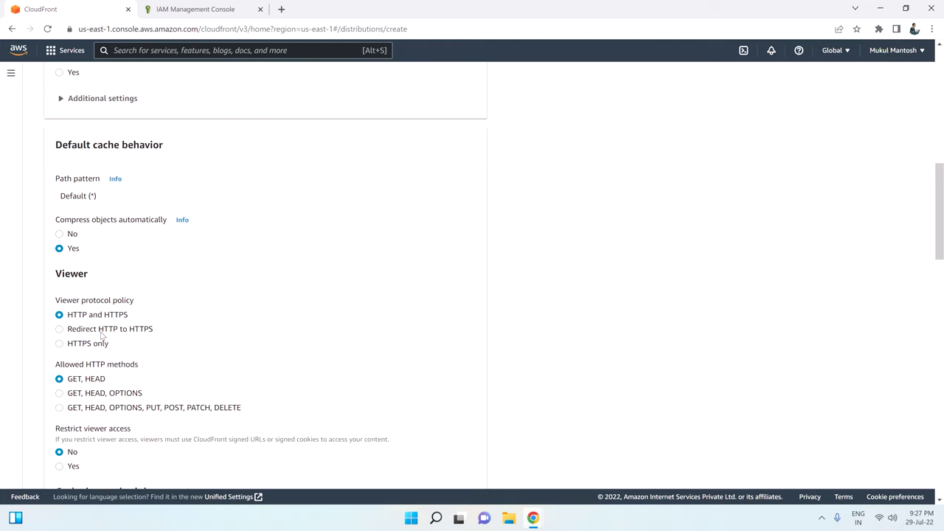
left_click(99, 348)
Turn IPv6 off, create the CloudFront distribution with the remaining defaults, and return to the distributions list.
scroll(200, 362, "down", 4)
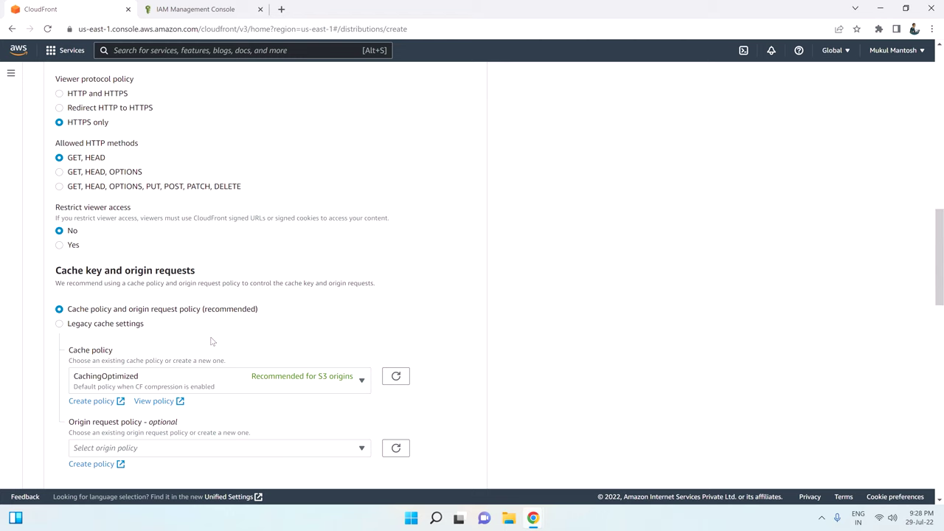
scroll(212, 341, "down", 3)
scroll(213, 338, "down", 6)
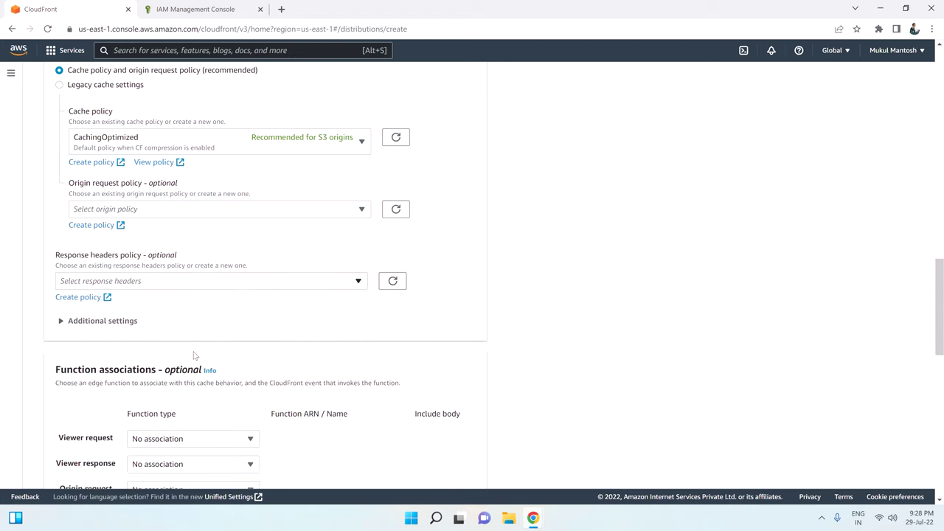
scroll(147, 317, "down", 4)
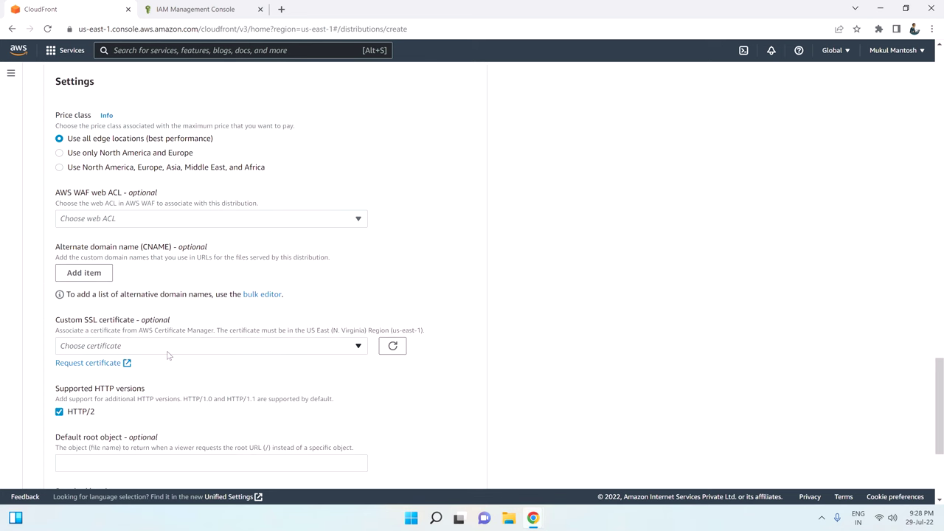
scroll(168, 354, "down", 3)
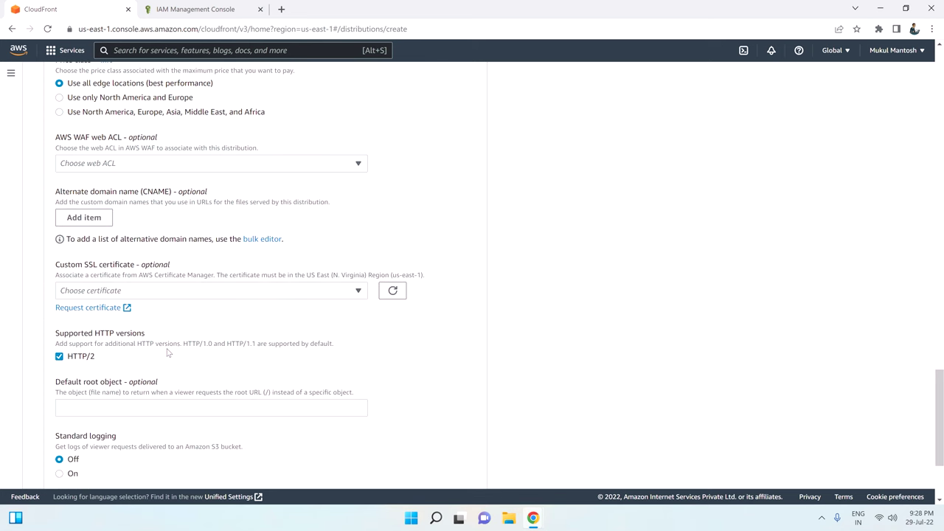
left_click(76, 403)
scroll(185, 392, "down", 1)
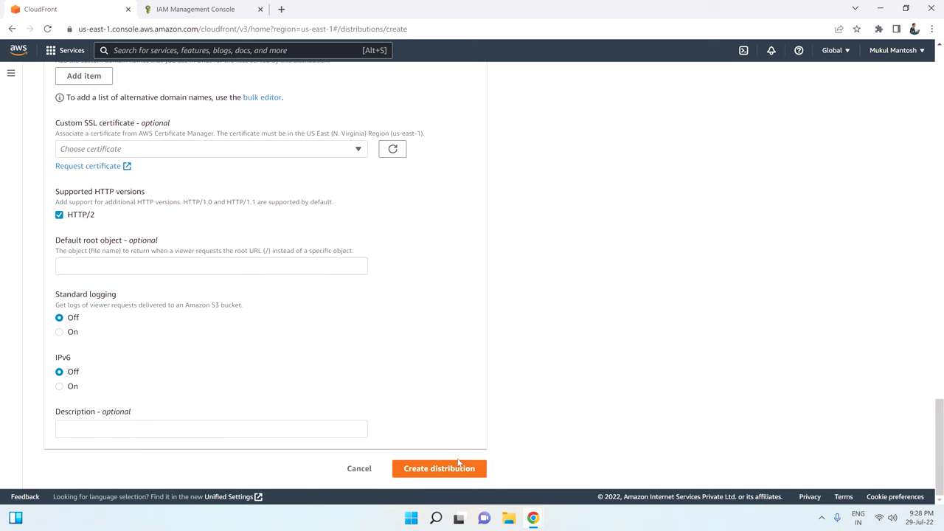
left_click(463, 469)
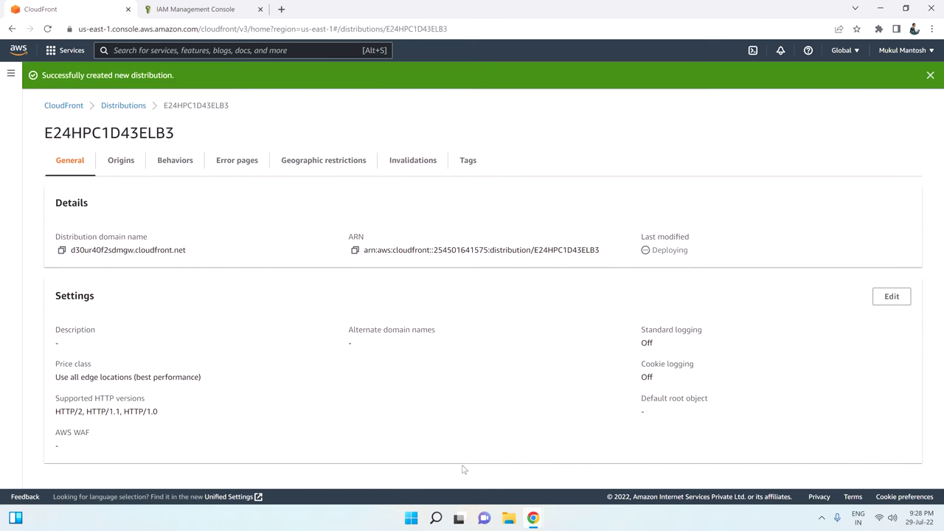
left_click(139, 107)
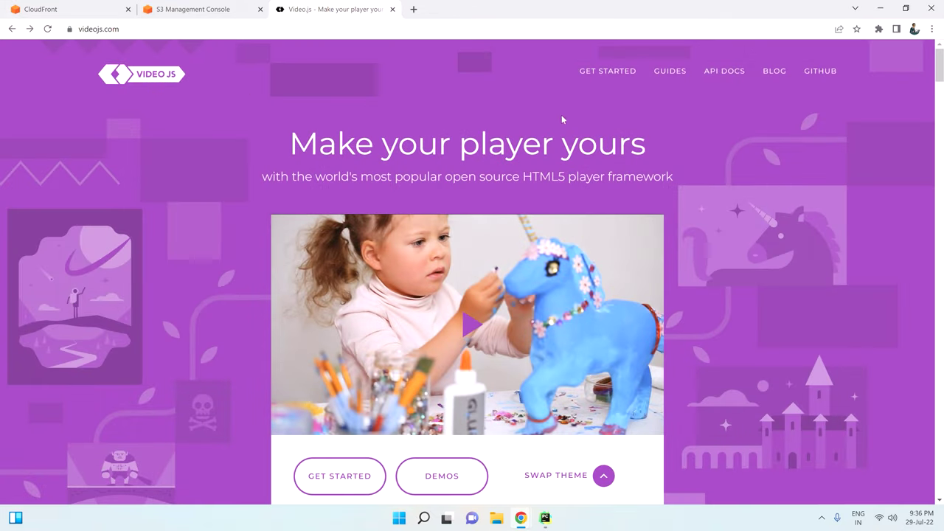
Copy the complete Video.js CDN sample code, from head to body, from the Getting Started page of videojs.com.
left_click(608, 70)
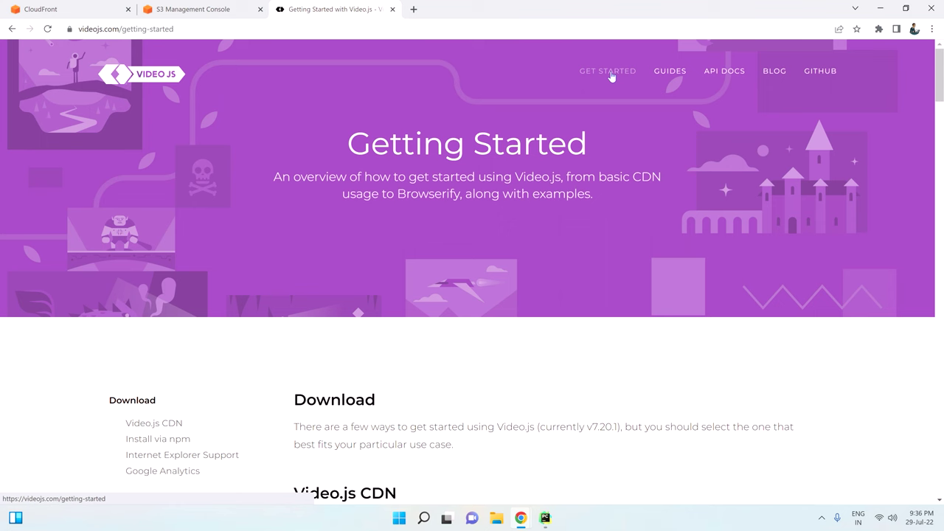
scroll(554, 232, "down", 5)
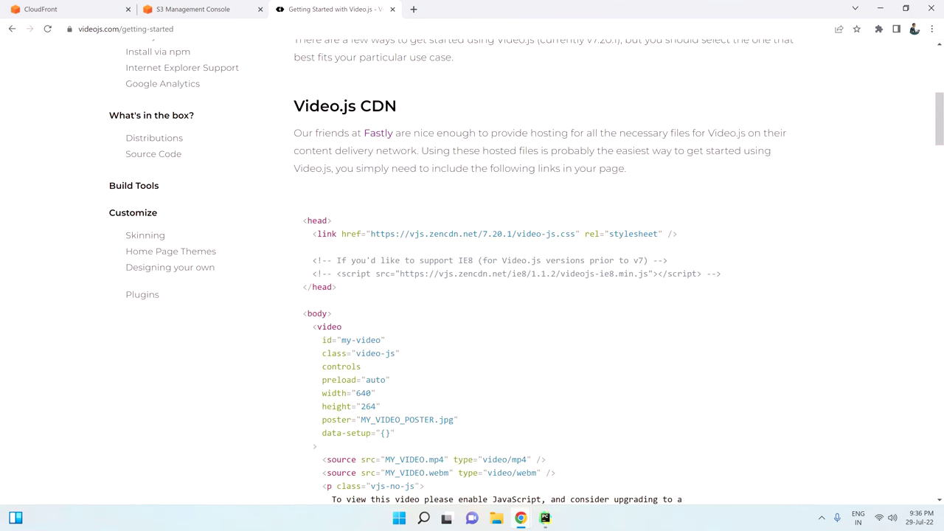
scroll(554, 232, "down", 1)
scroll(554, 233, "down", 1)
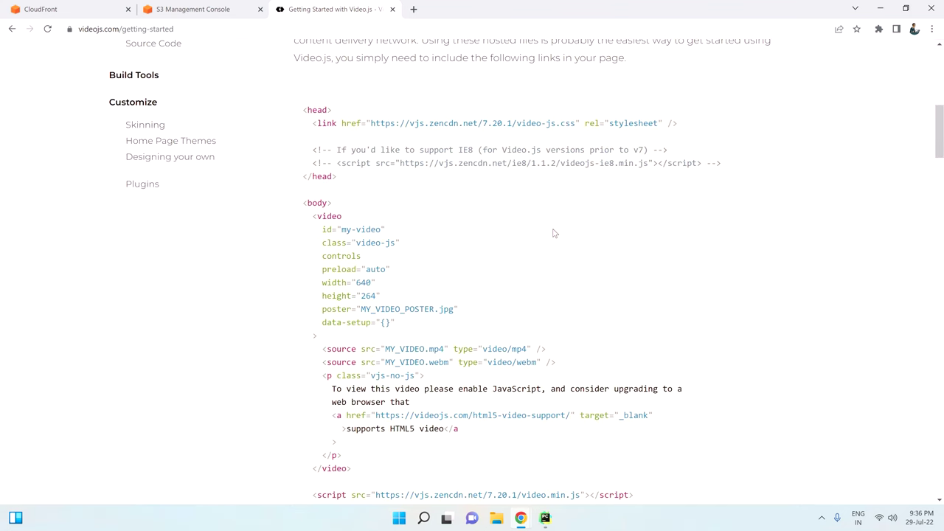
scroll(554, 233, "down", 1)
scroll(543, 228, "up", 1)
scroll(552, 232, "down", 1)
left_click_drag(302, 59, 420, 463)
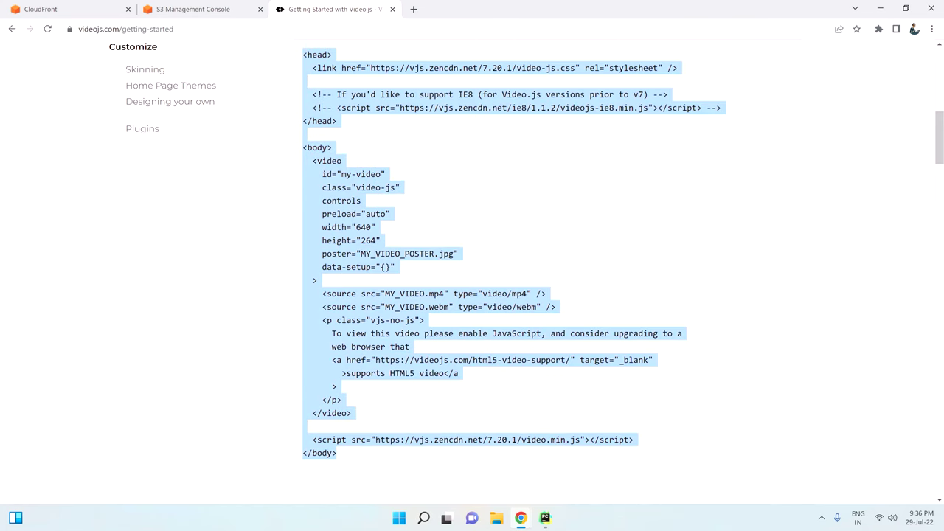
right_click(309, 168)
left_click(317, 178)
Switch to PyCharm, add an html element to vod.html, and paste the copied Video.js code inside it.
left_click(545, 517)
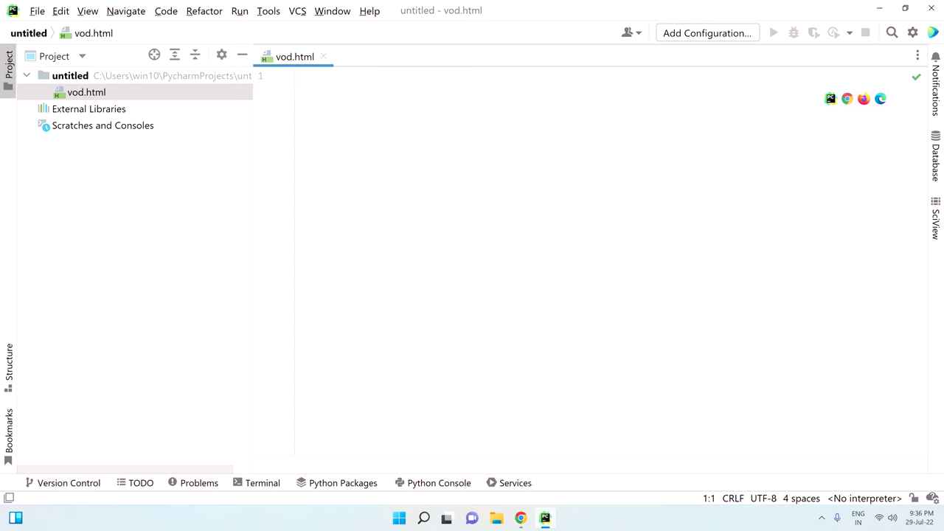
type("html")
key("Escape")
key("Return")
key("BackSpace")
key("BackSpace")
key("BackSpace")
key("BackSpace")
key("BackSpace")
type("ht")
key("Return")
key("Return")
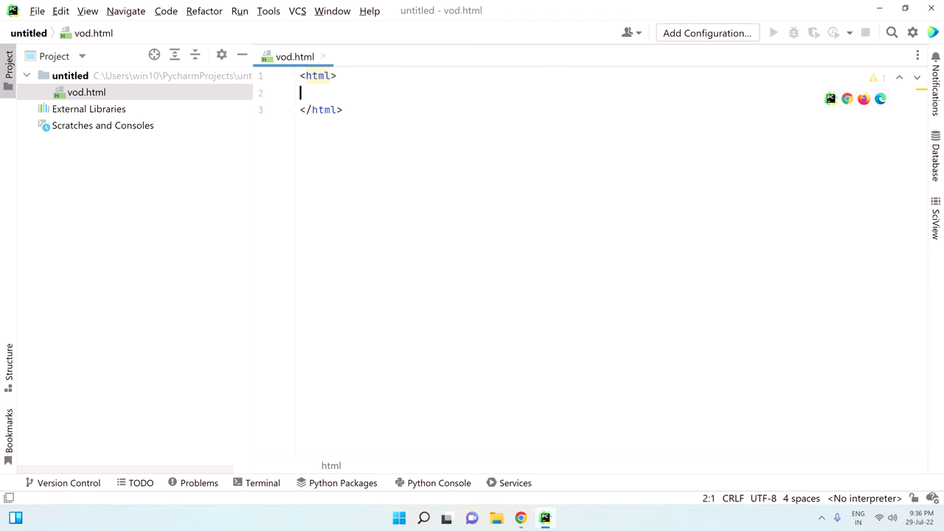
key("ctrl+v")
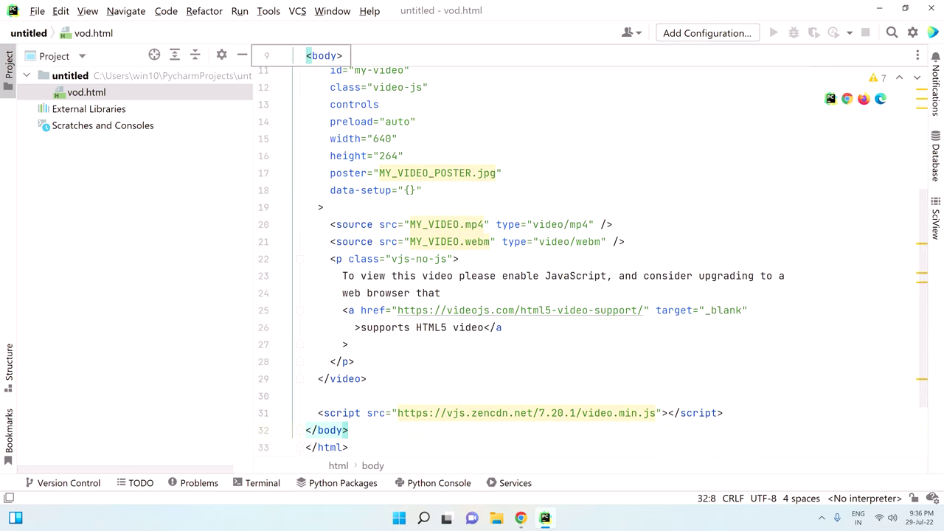
scroll(590, 266, "up", 6)
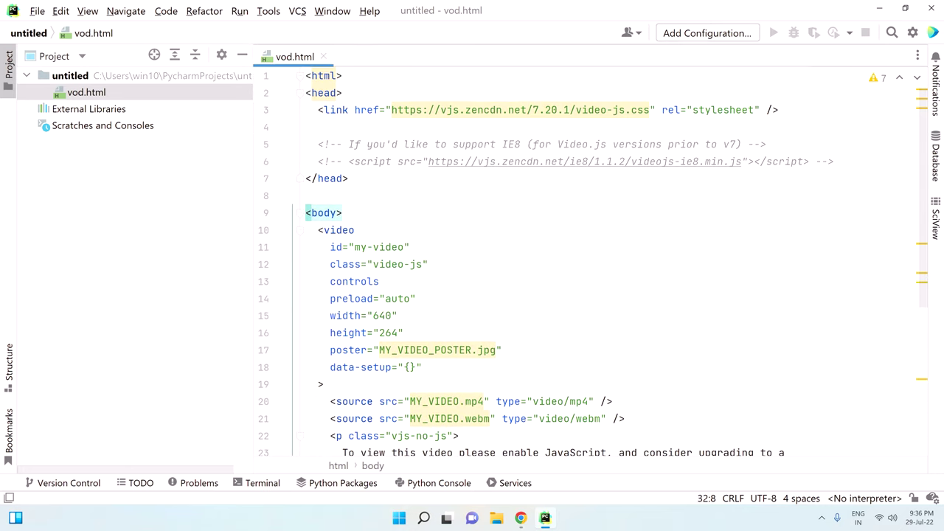
Delete the MY_VIDEO_POSTER.jpg poster attribute line from the video element in vod.html.
left_click(349, 179)
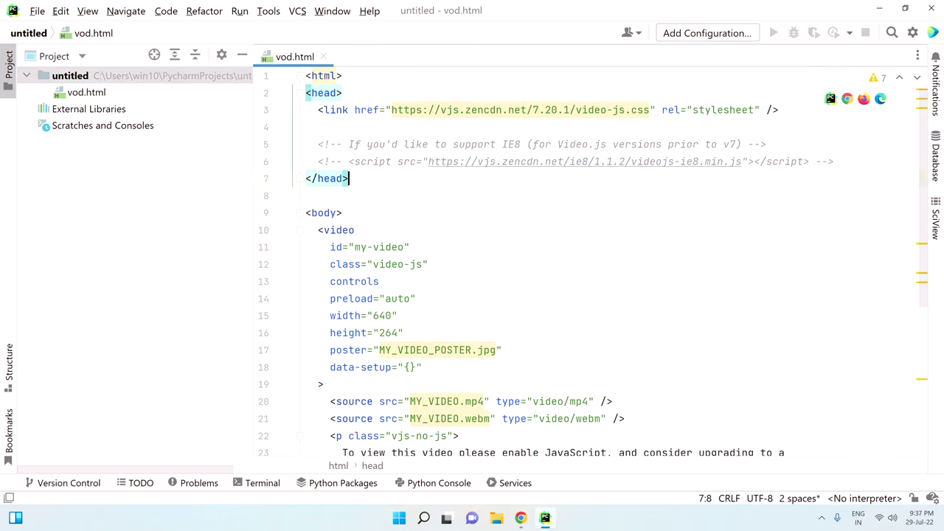
triple_click(482, 350)
key("BackSpace")
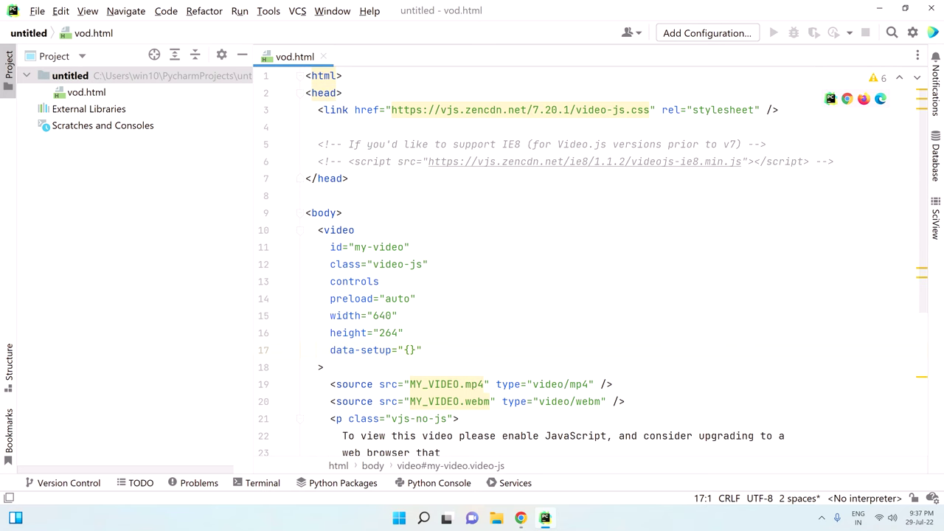
Set the video element's width to 1280 and its height to 720 in vod.html.
double_click(375, 315)
type("1280")
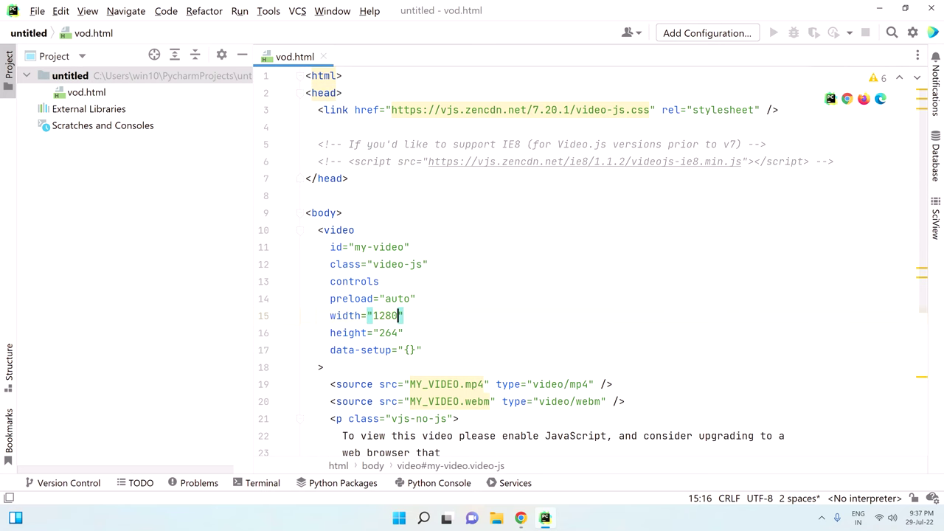
left_click(391, 332)
double_click(391, 333)
type("720")
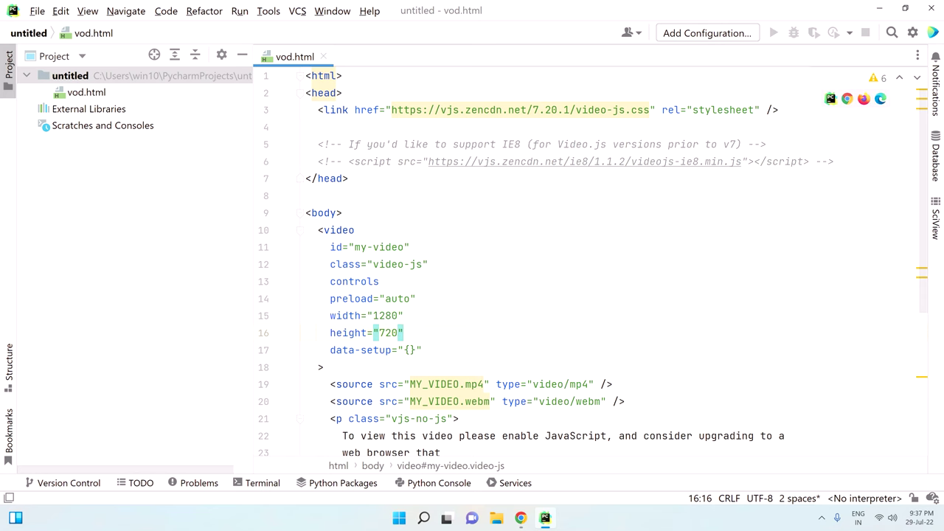
Delete the MY_VIDEO.webm source line from the video element.
scroll(590, 258, "down", 3)
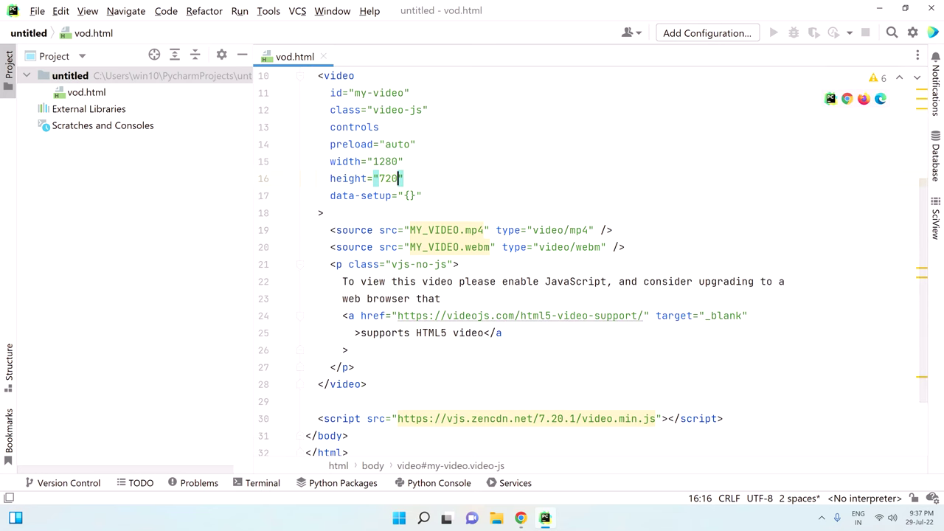
left_click(503, 247)
triple_click(503, 247)
key("Delete")
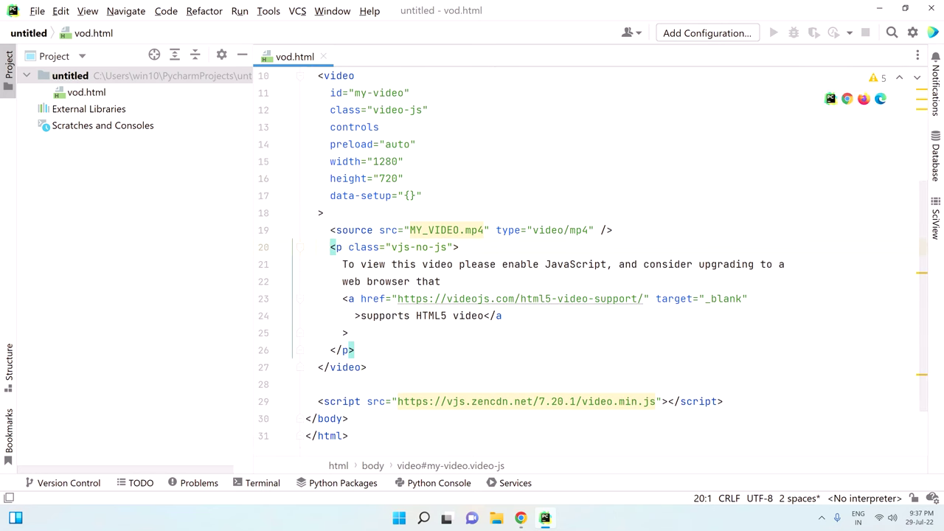
Switch to Chrome and copy the CloudFront distribution's domain name from the distributions list.
left_click(521, 519)
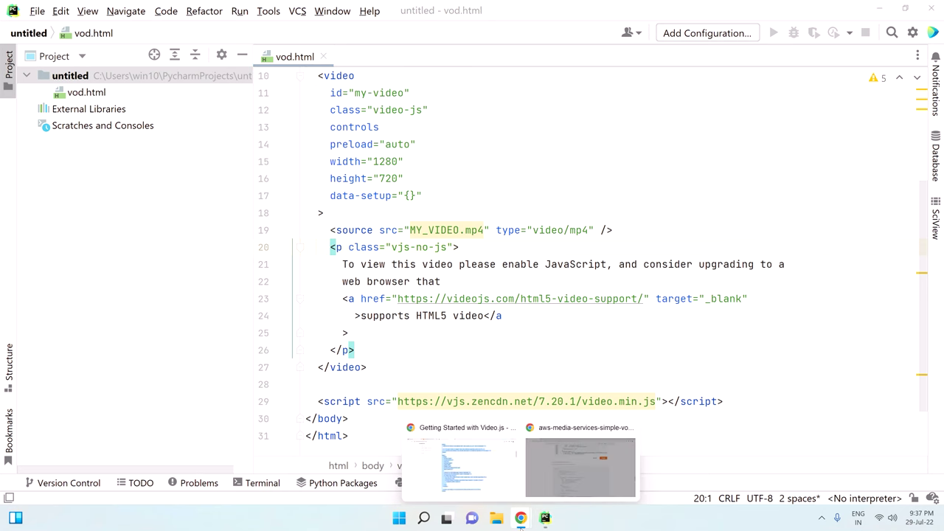
left_click(488, 486)
left_click(96, 6)
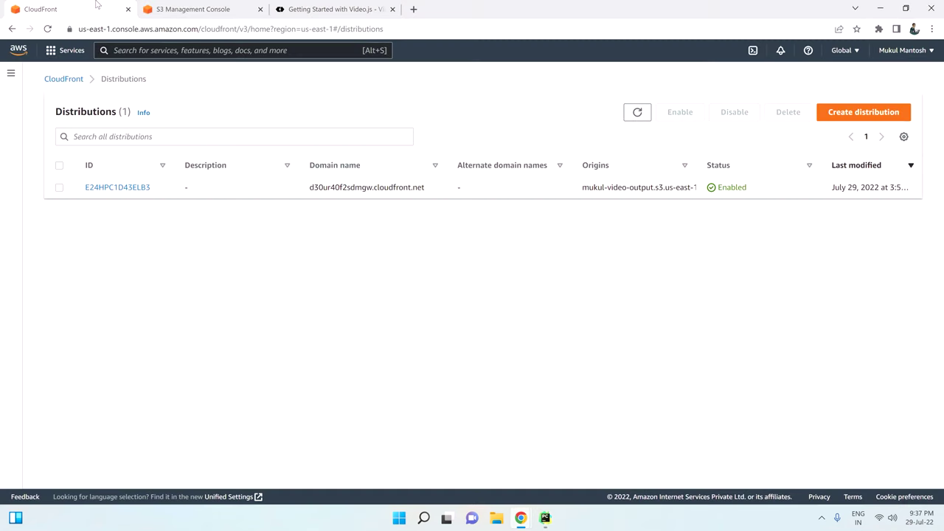
double_click(366, 187)
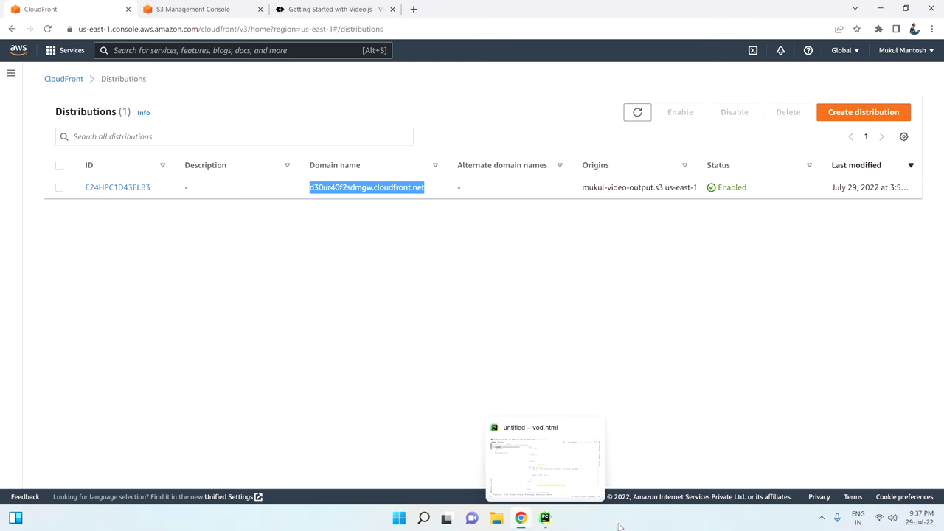
left_click(545, 518)
left_click(429, 230)
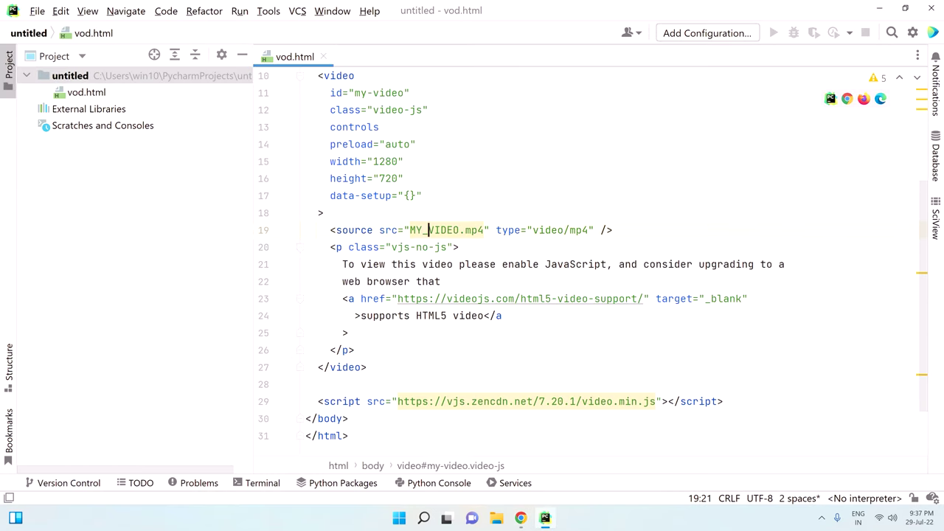
double_click(429, 230)
key("ctrl+v")
key("ctrl+z")
type("https://")
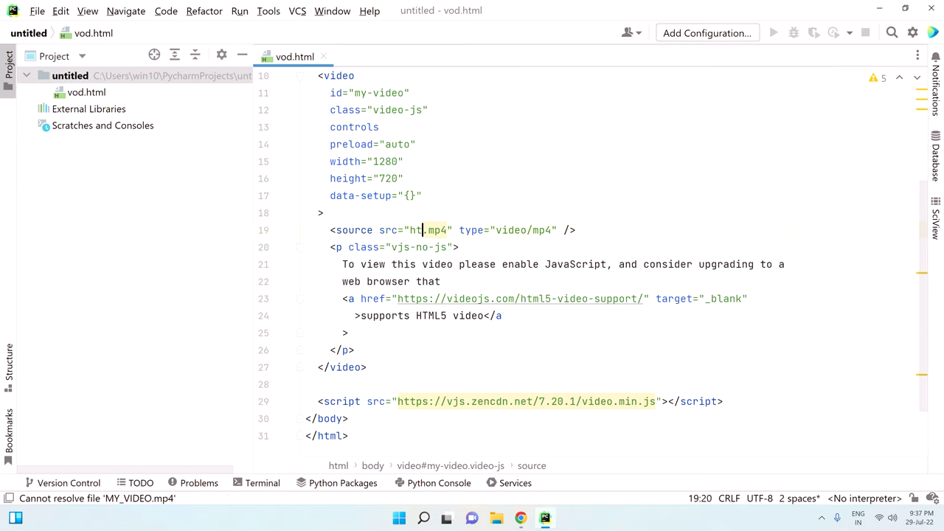
left_click(612, 230)
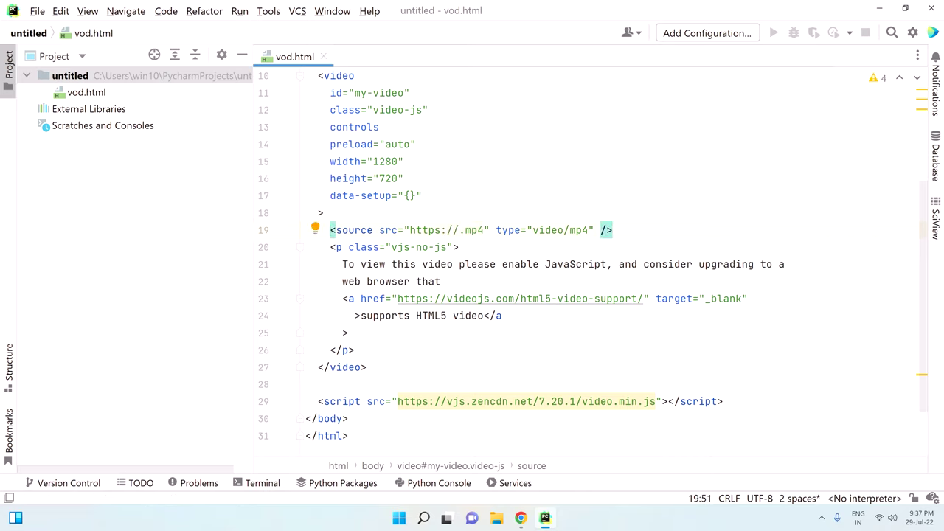
key("Home")
key("Right")
key("Right")
key("Right")
key("Right")
key("Right")
key("Right")
key("Right")
key("Right")
key("Right")
key("Right")
key("Right")
key("Right")
key("Right")
key("Right")
key("Right")
key("Right")
key("Right")
key("Right")
key("Right")
key("Right")
key("Right")
key("ctrl+v")
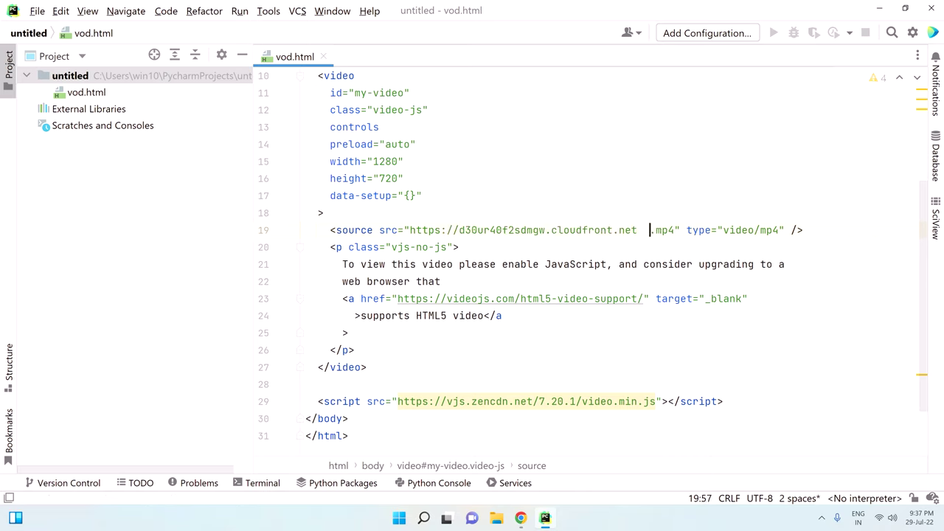
Append /assets/ to the CloudFront domain in the source address and remove the .mp4 extension.
type("/assets/")
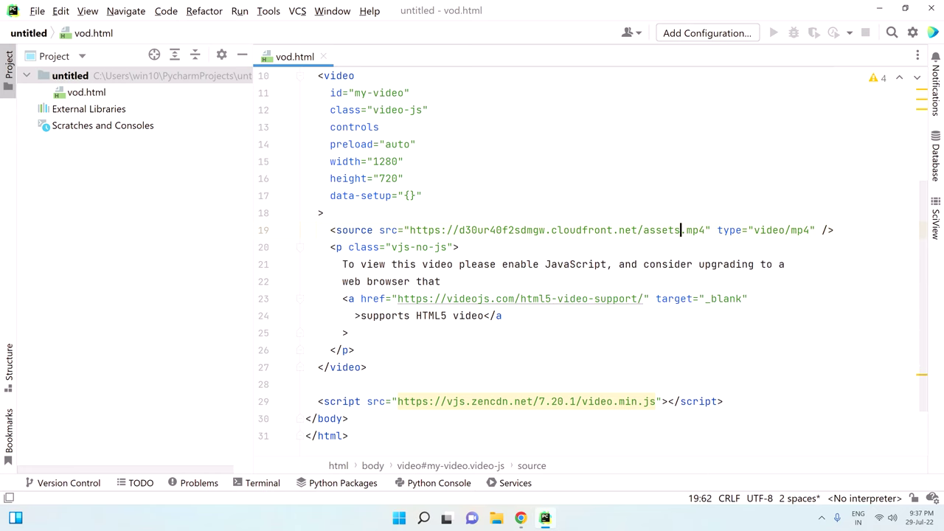
key("Delete")
key("Delete")
key("Delete")
key("Delete")
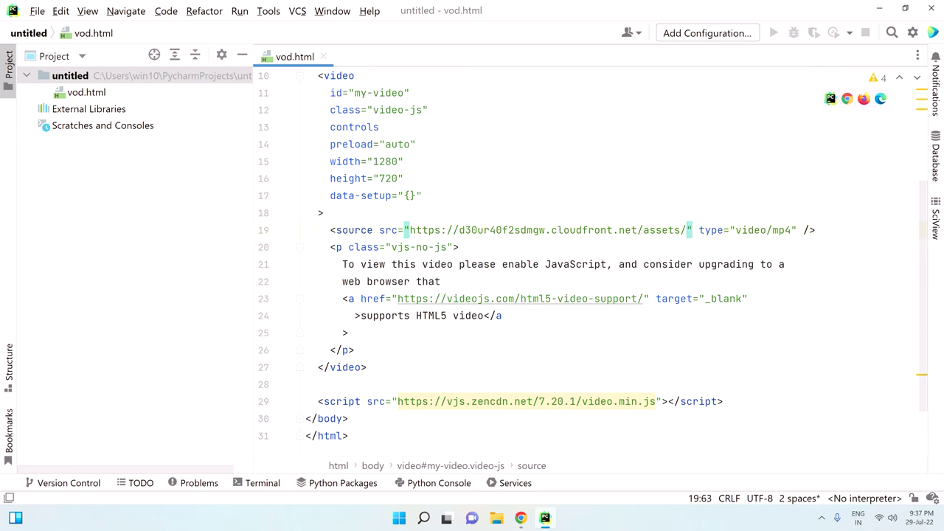
Switch to Chrome, open the assets folder of the video output S3 bucket, and copy the name of the folder inside it.
mouse_move(521, 518)
left_click(472, 473)
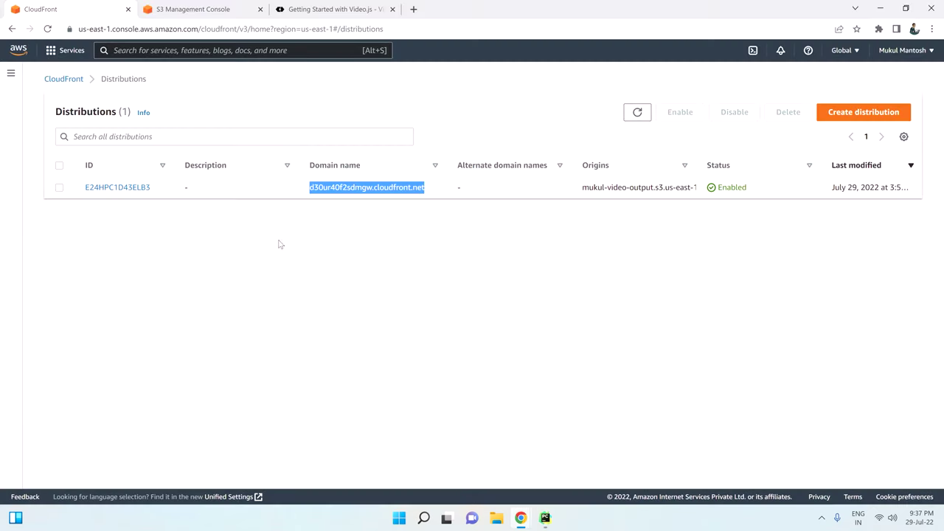
left_click(278, 243)
left_click(176, 13)
left_click(269, 283)
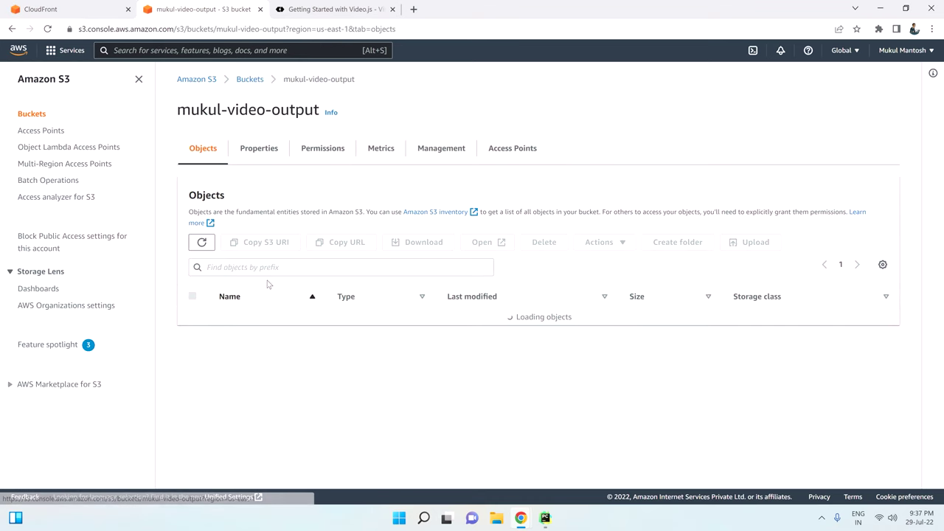
left_click(238, 321)
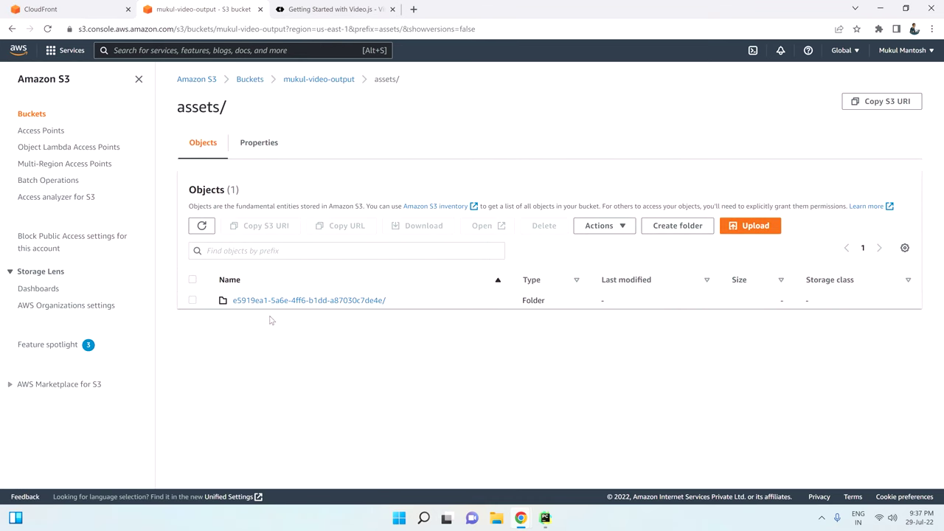
left_click_drag(389, 303, 270, 323)
key("ctrl+c")
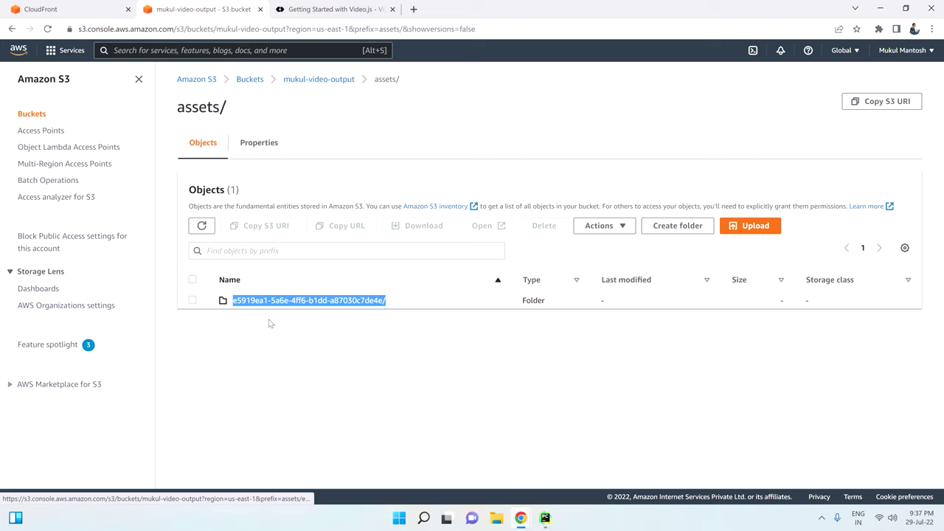
Switch to PyCharm, paste the folder name after /assets/ in the source address, and hide the project tree.
left_click(545, 517)
key("ctrl+v")
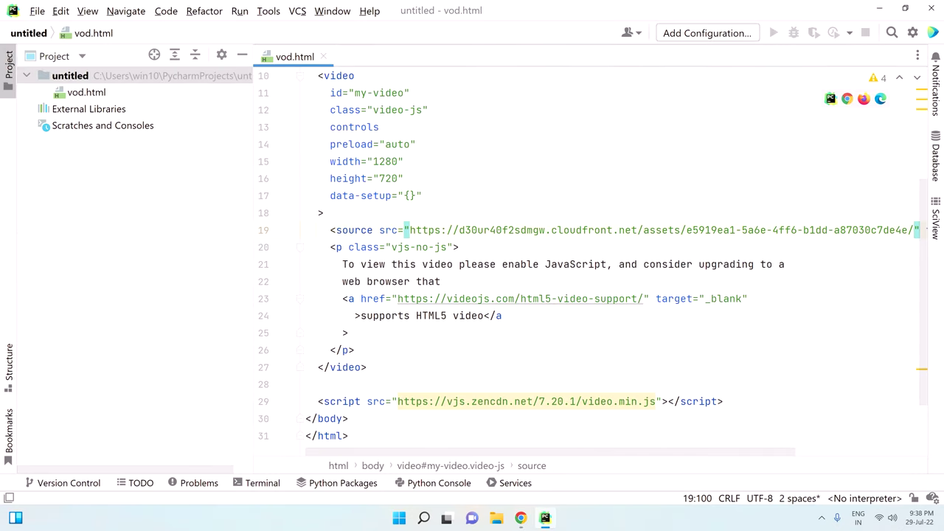
left_click(9, 64)
Switch to Chrome and open the HLS folder inside the copied asset folder to list its playlist files.
mouse_move(521, 518)
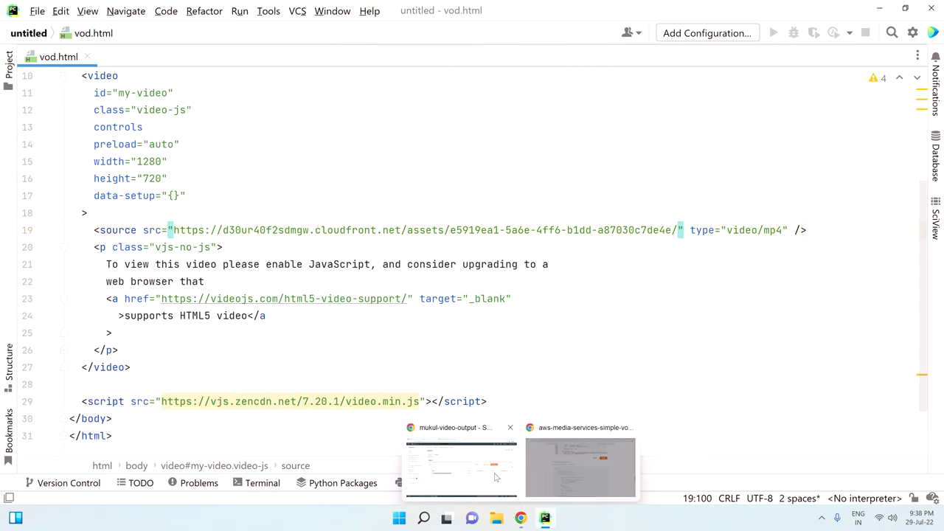
left_click(457, 472)
left_click(325, 302)
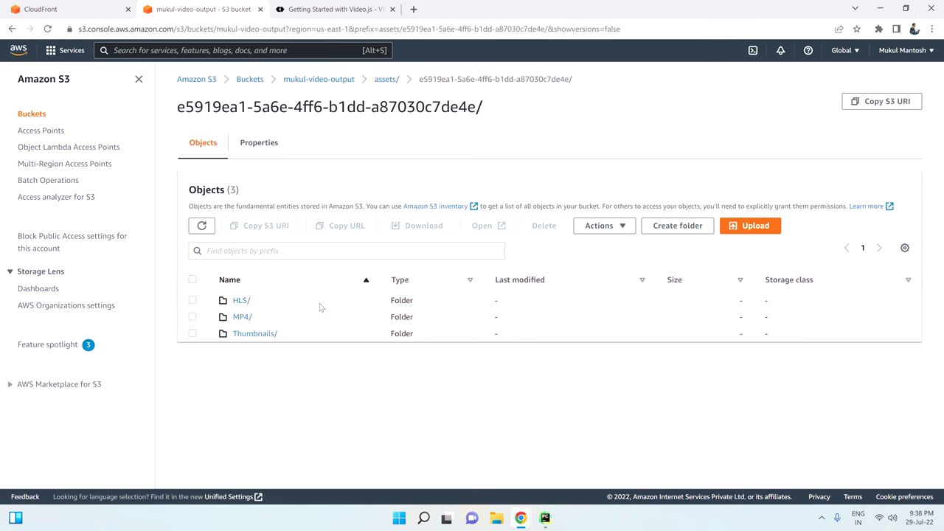
left_click(240, 303)
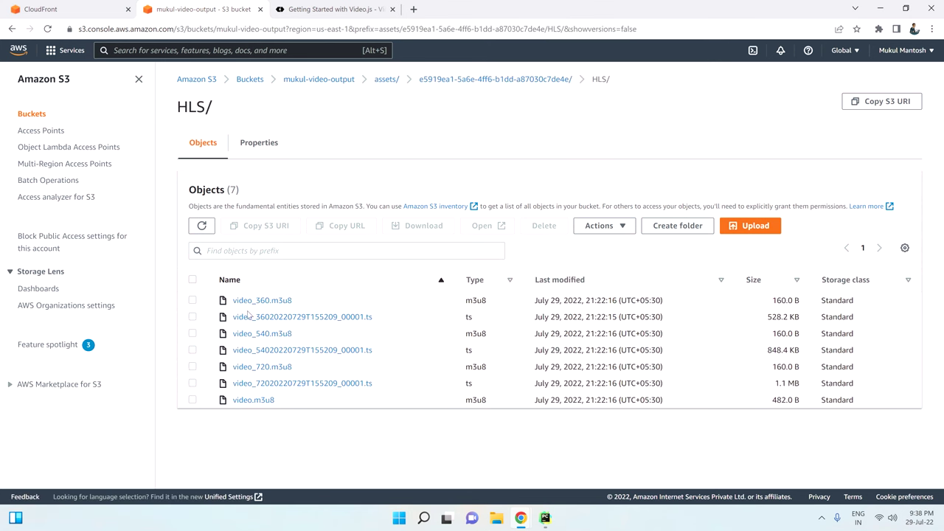
Switch to PyCharm and complete the source address in vod.html with HLS/video.m3u8.
left_click(545, 518)
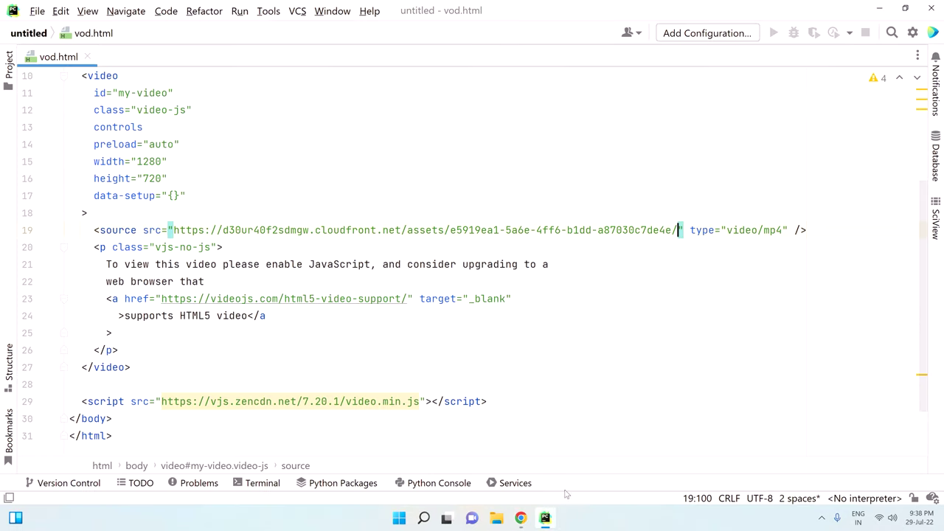
type("HLS/video.m3")
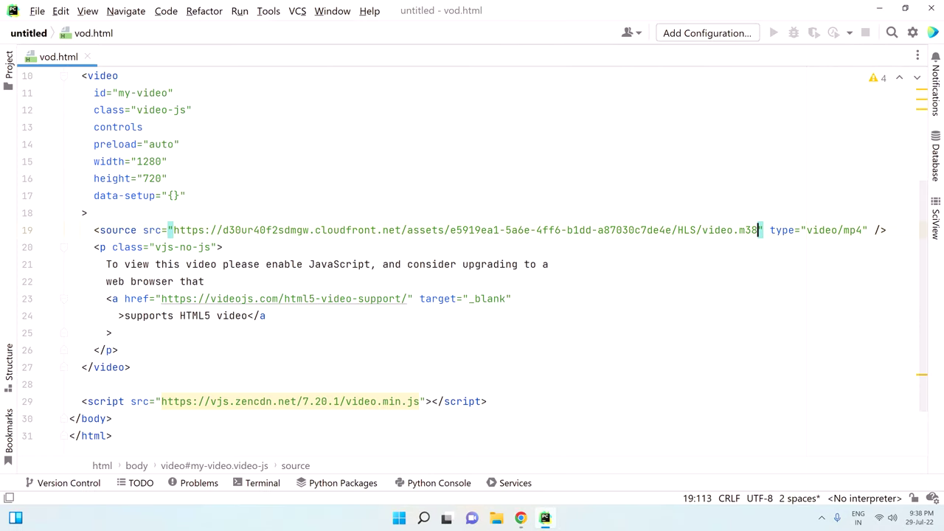
type("u8")
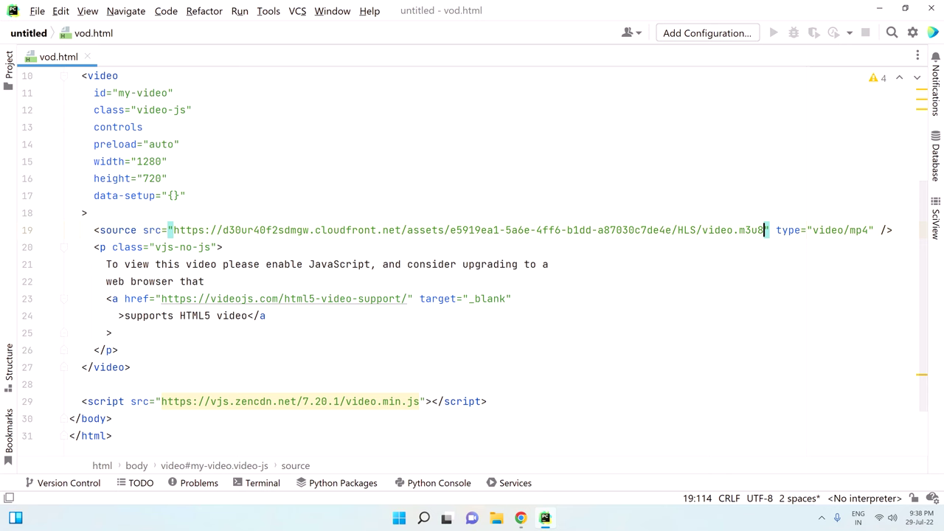
Switch to Chrome and search Google for "videojs hls" in a new tab.
mouse_move(521, 517)
left_click(457, 463)
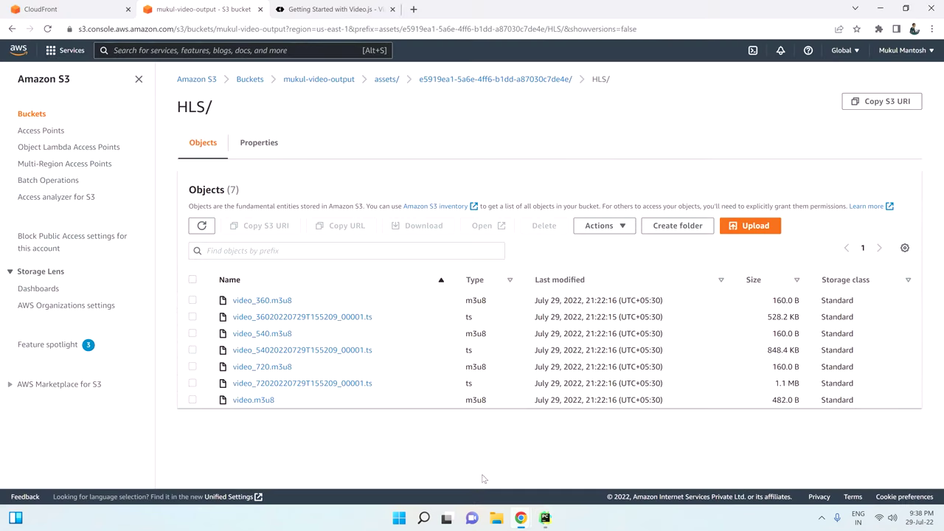
left_click(413, 9)
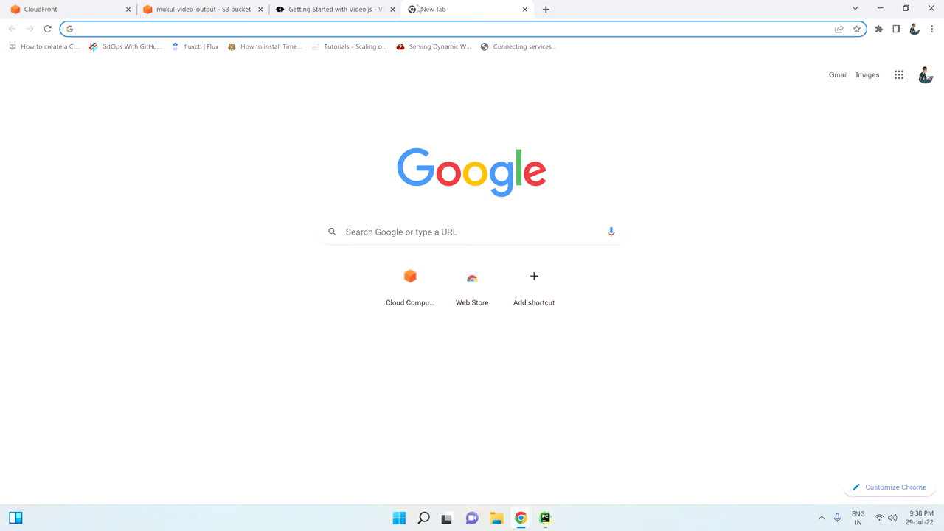
type("videojs hls")
key("Return")
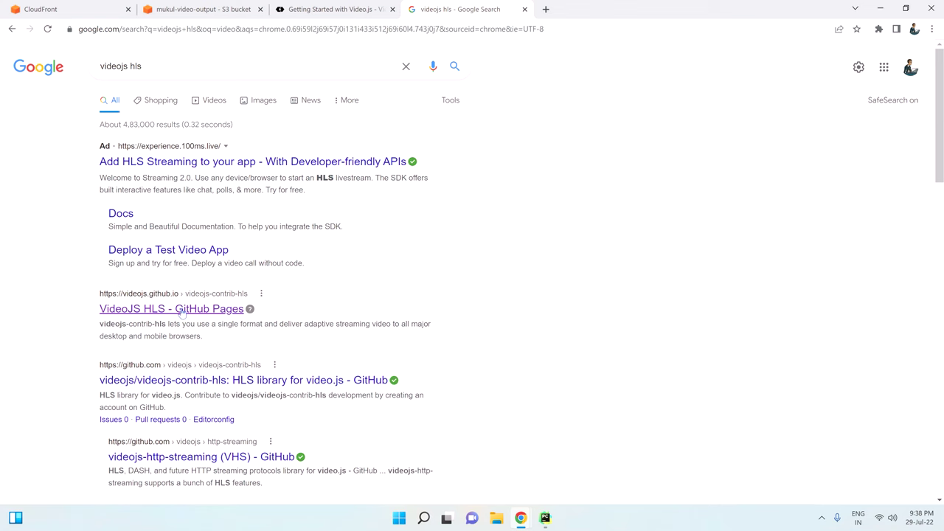
Open the VideoJS HLS GitHub Pages result and copy the source type application/x-mpegURL from the Getting Started code.
left_click(182, 309)
scroll(184, 272, "down", 3)
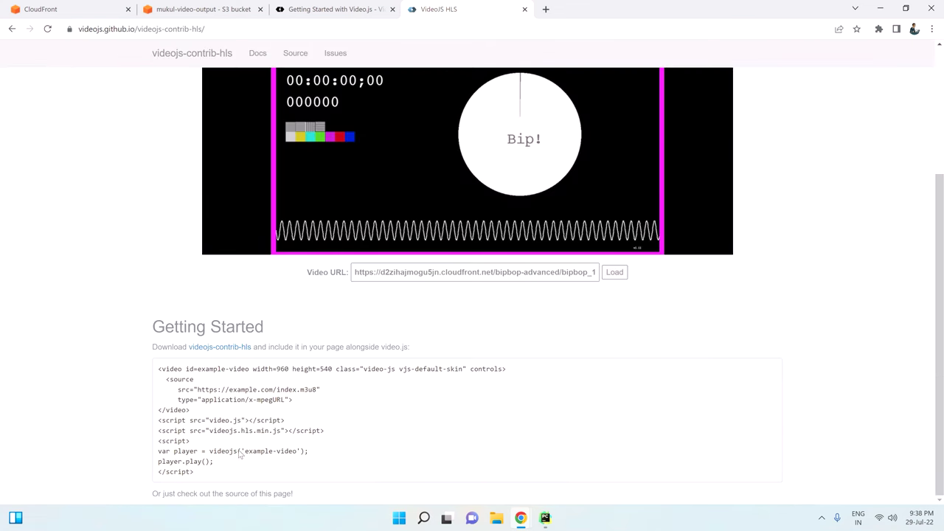
left_click_drag(200, 400, 282, 399)
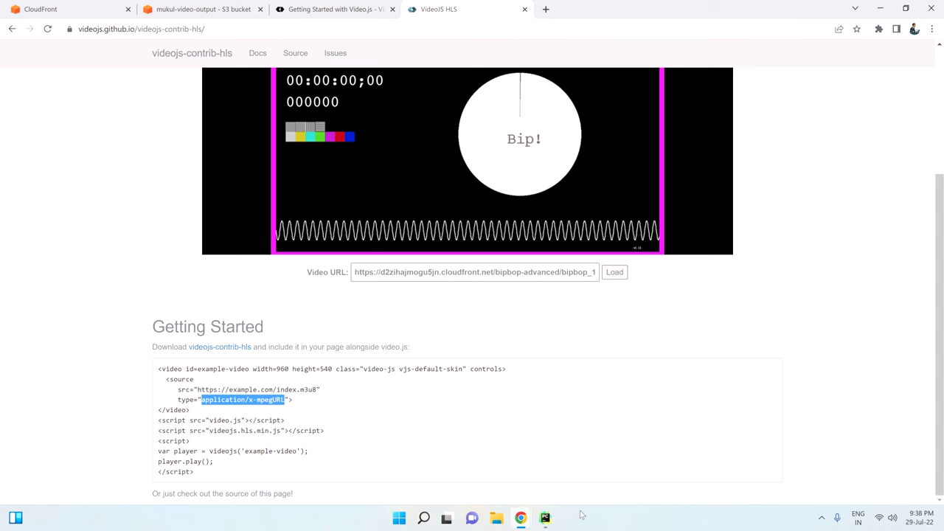
Switch to PyCharm and replace the source element's type video/mp4 with application/x-mpegURL.
left_click(546, 517)
left_click_drag(813, 230, 869, 230)
type("application/x-mpegURL")
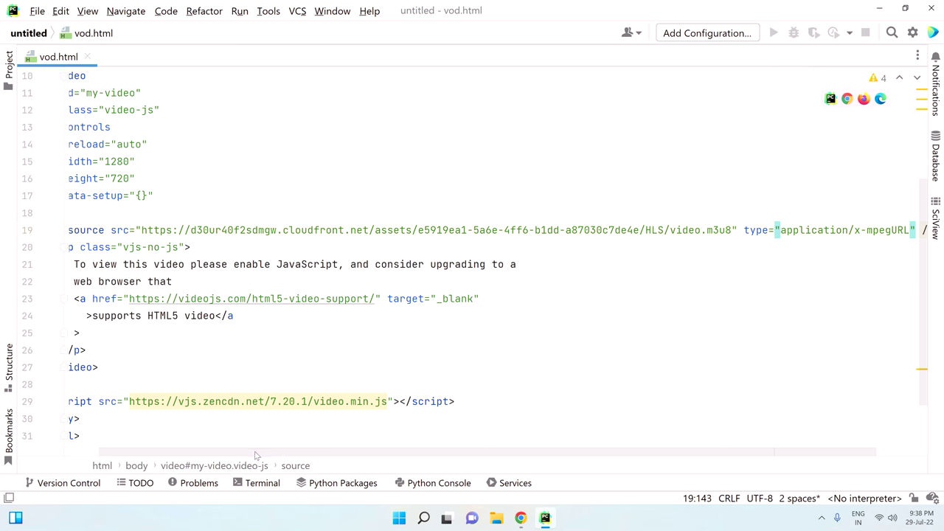
Open vod.html in Chrome from PyCharm and start playing the video.
scroll(255, 455, "down", 4)
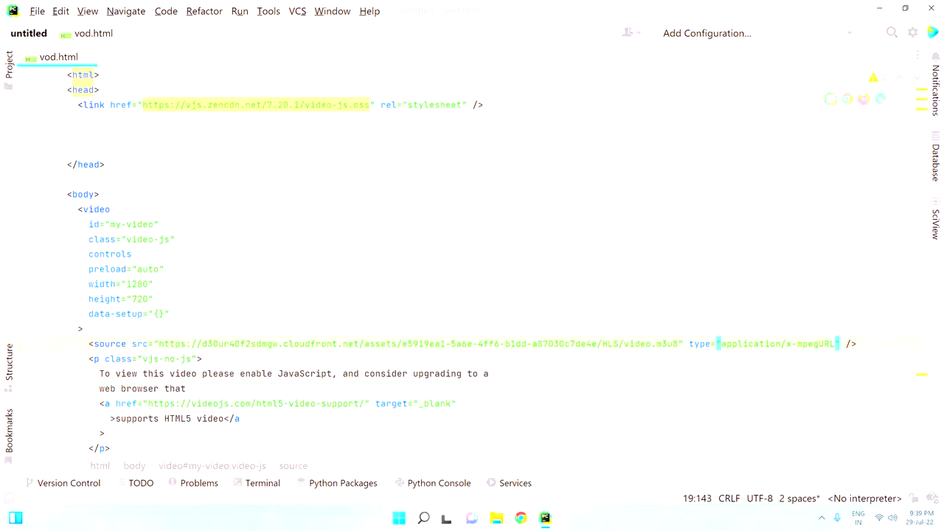
left_click(846, 98)
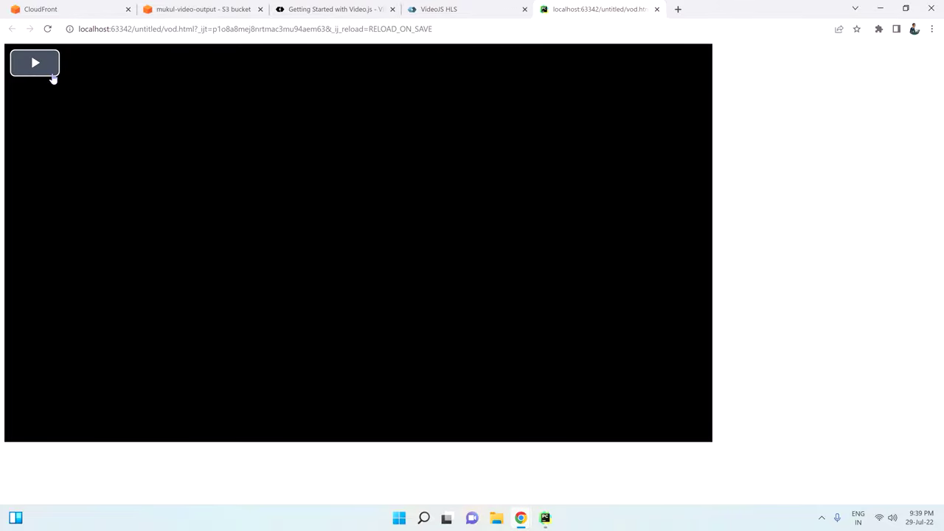
left_click(35, 63)
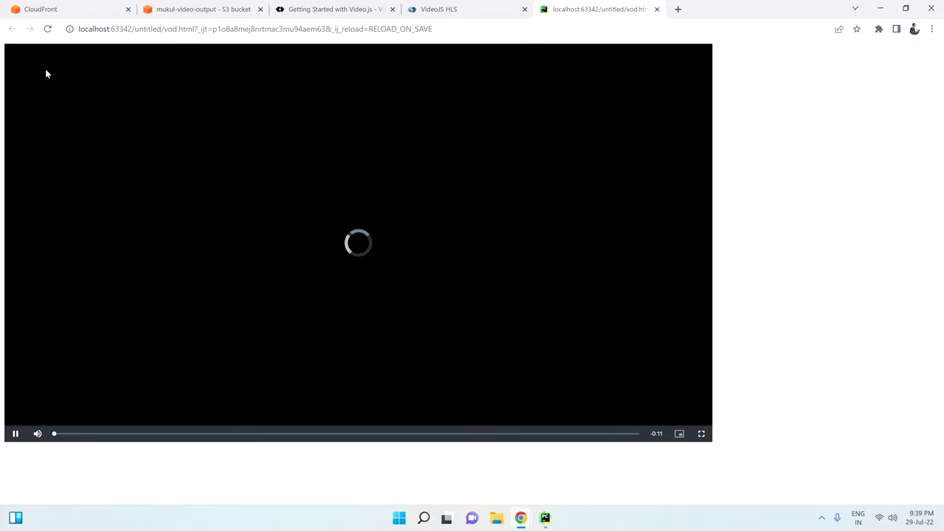